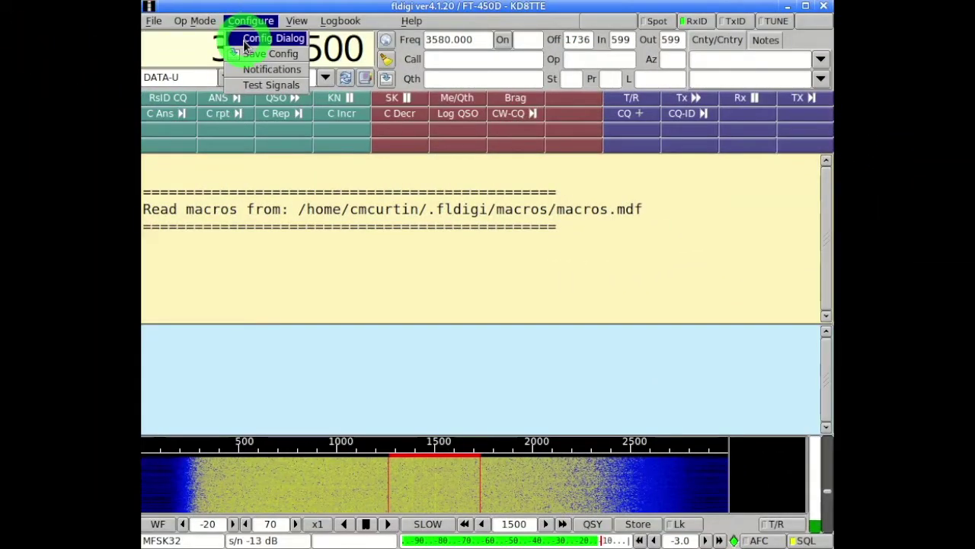
Open the configuration dialog, reposition it fully into view, and display the flrig settings under Rig Control
click(245, 47)
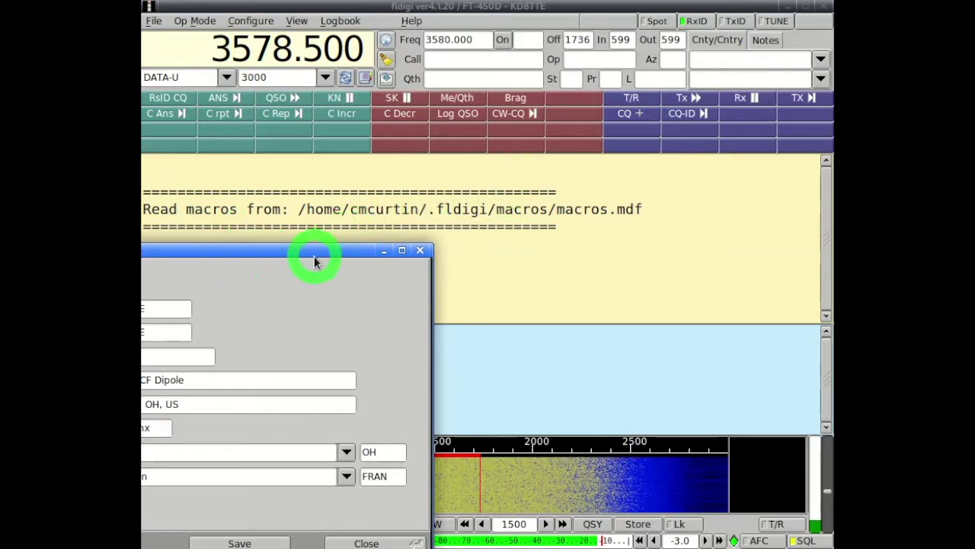
drag(320, 255, 701, 132)
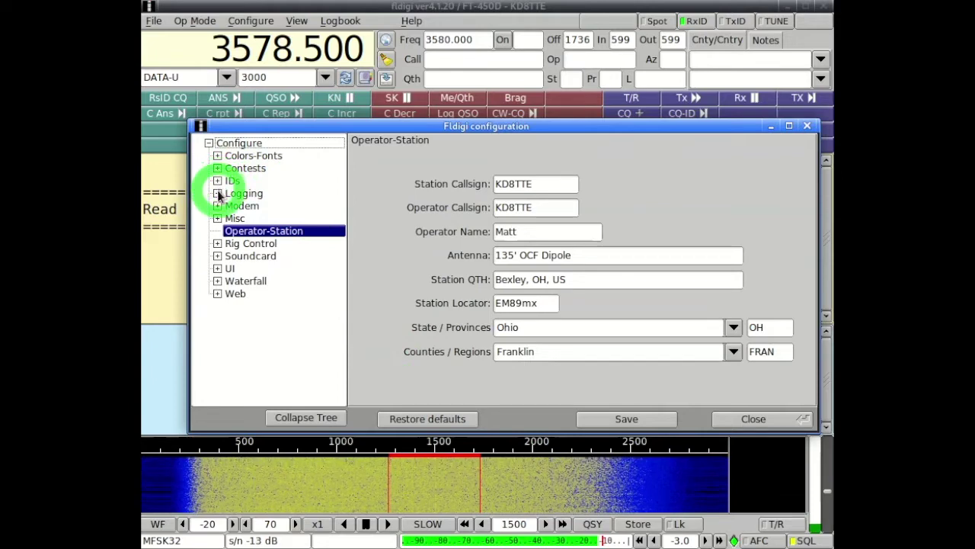
click(220, 244)
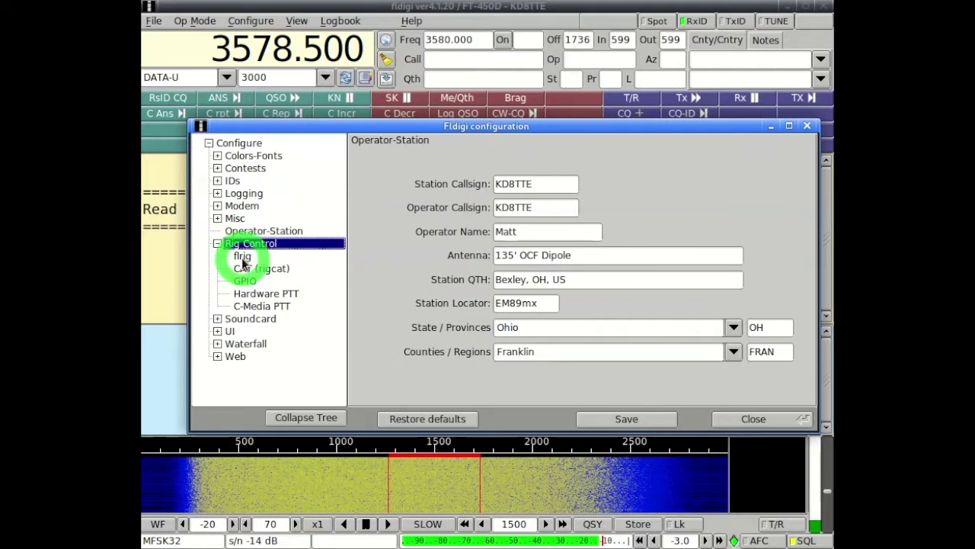
click(242, 259)
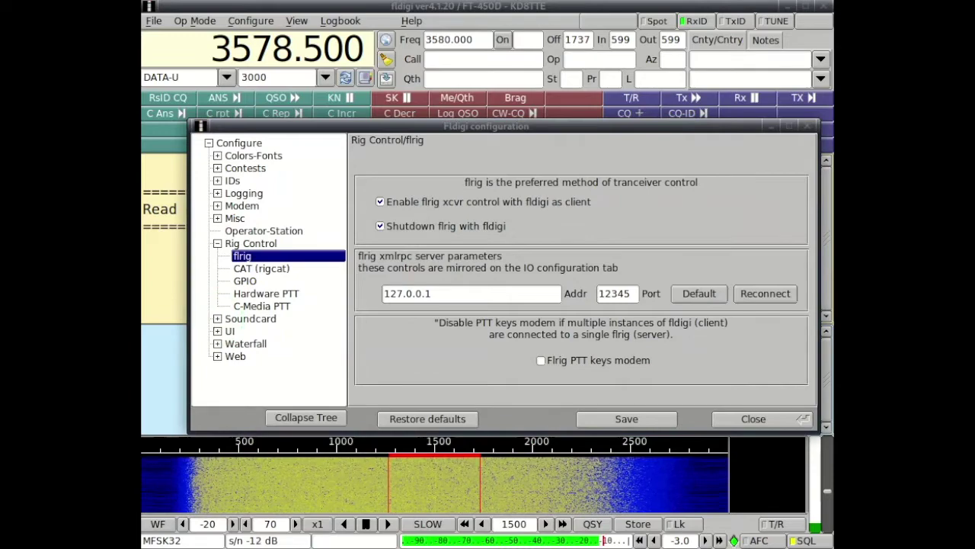
Bring the flrig window over the configuration dialog and switch the transceiver to VFO B
drag(196, 69, 556, 164)
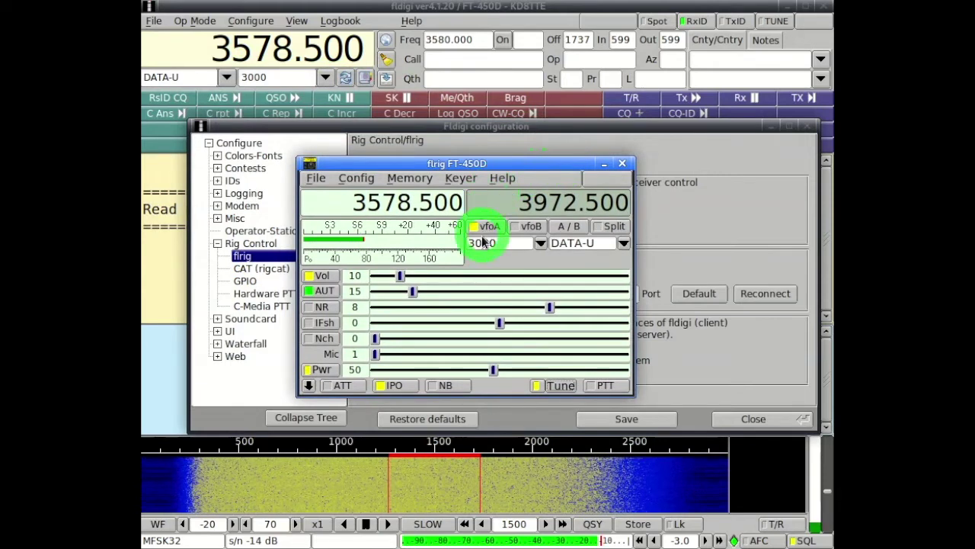
click(531, 227)
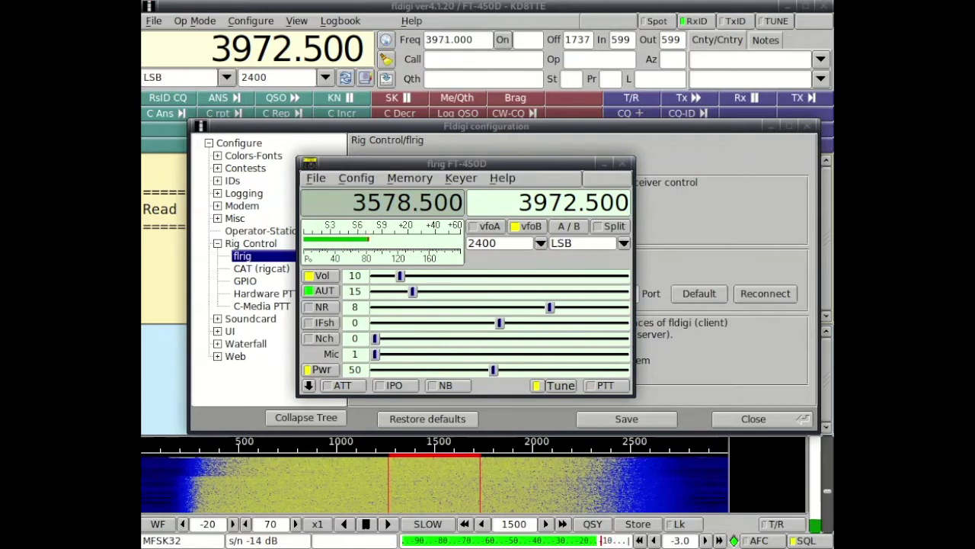
click(218, 229)
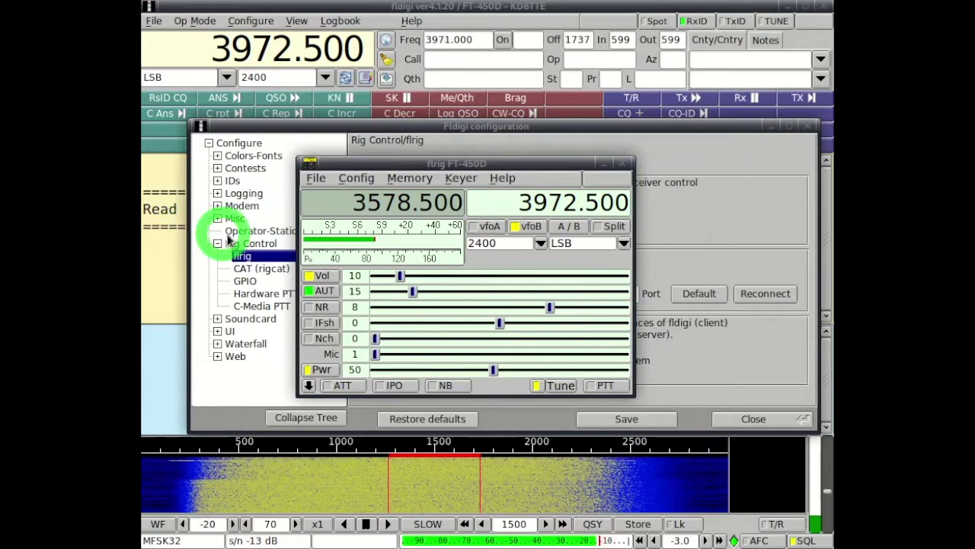
click(387, 267)
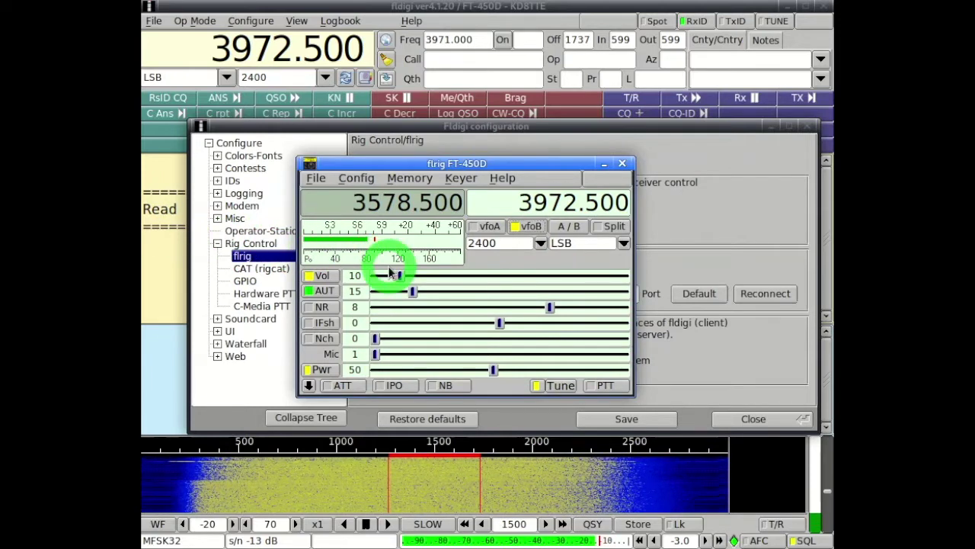
click(326, 308)
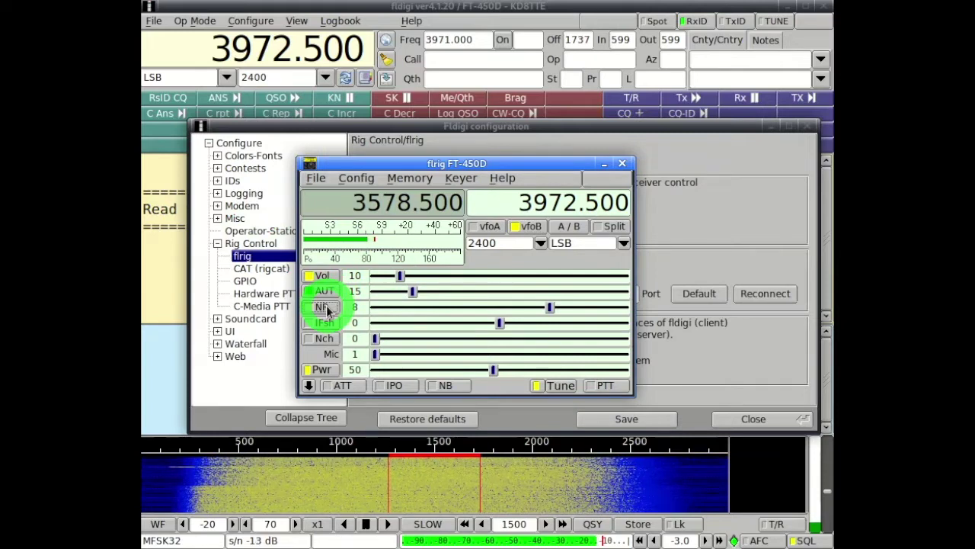
Run the transceiver's Tune function from flrig, and switch the noise blanker on and back off
click(562, 387)
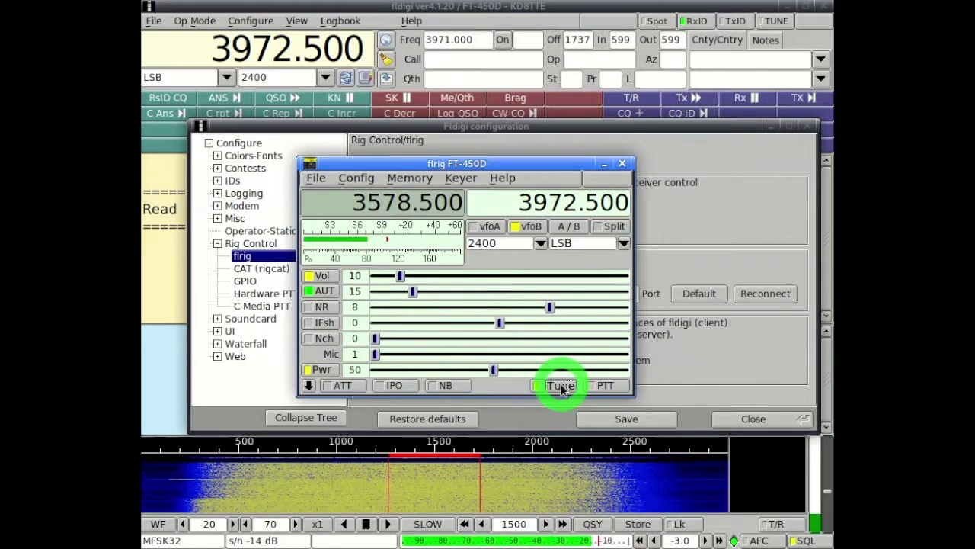
click(449, 386)
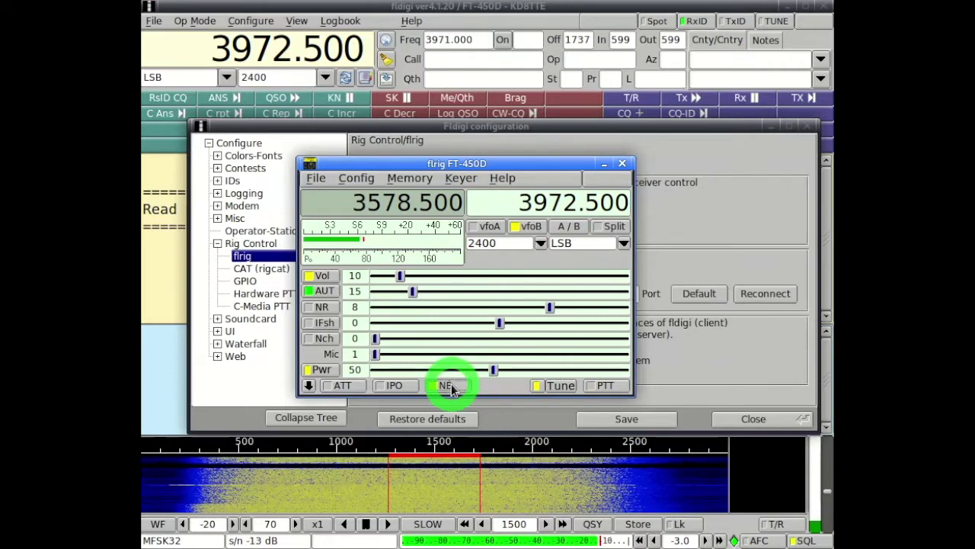
click(450, 387)
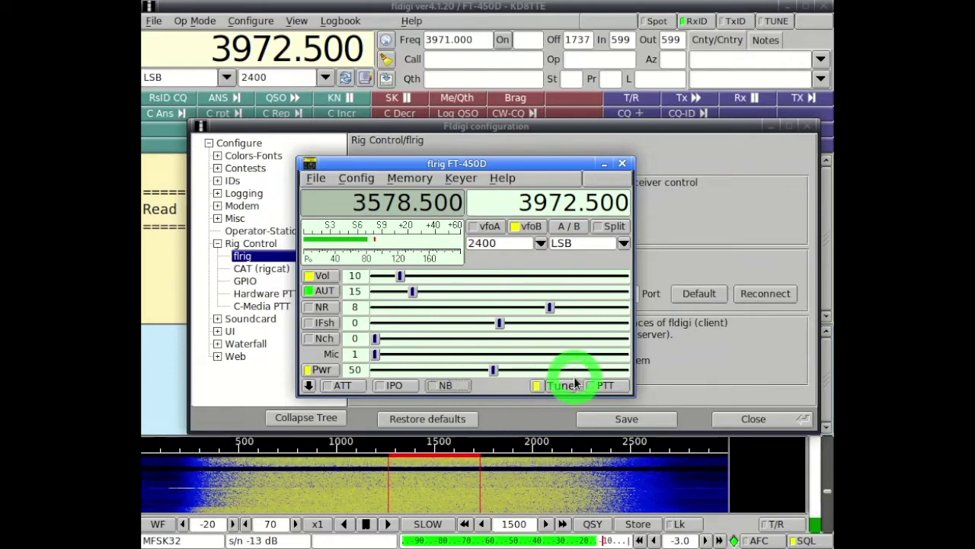
Key and release the transmitter with PTT, and show and hide the flrig extra controls before moving flrig out of the way
click(619, 387)
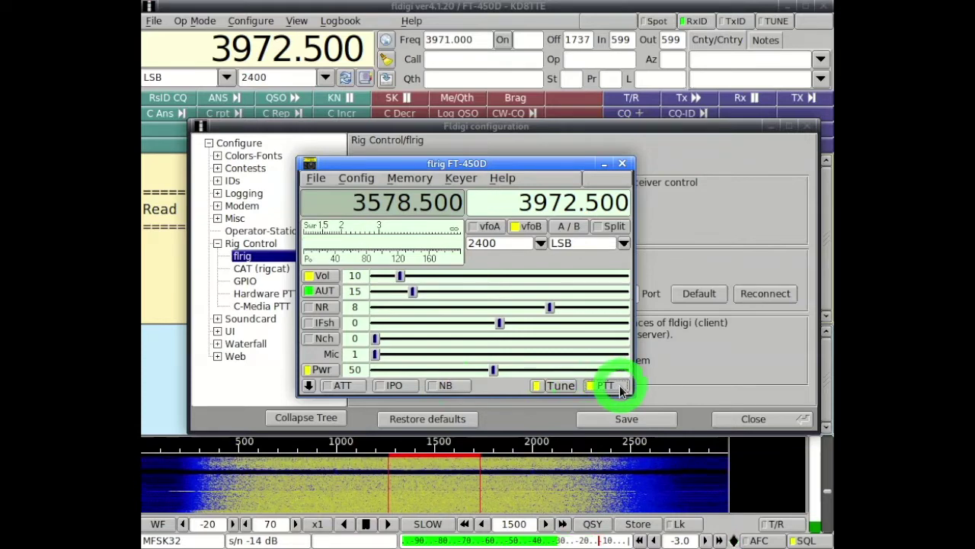
click(620, 387)
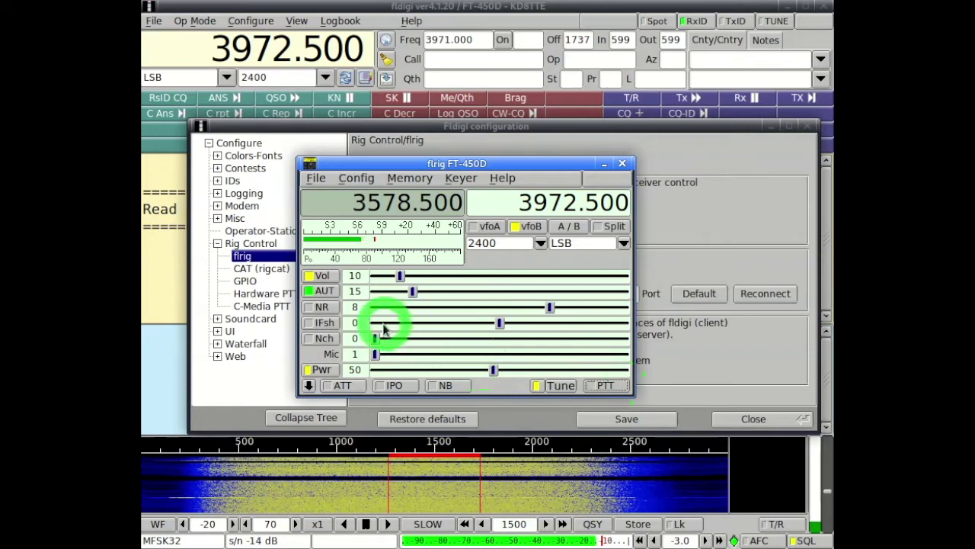
click(310, 387)
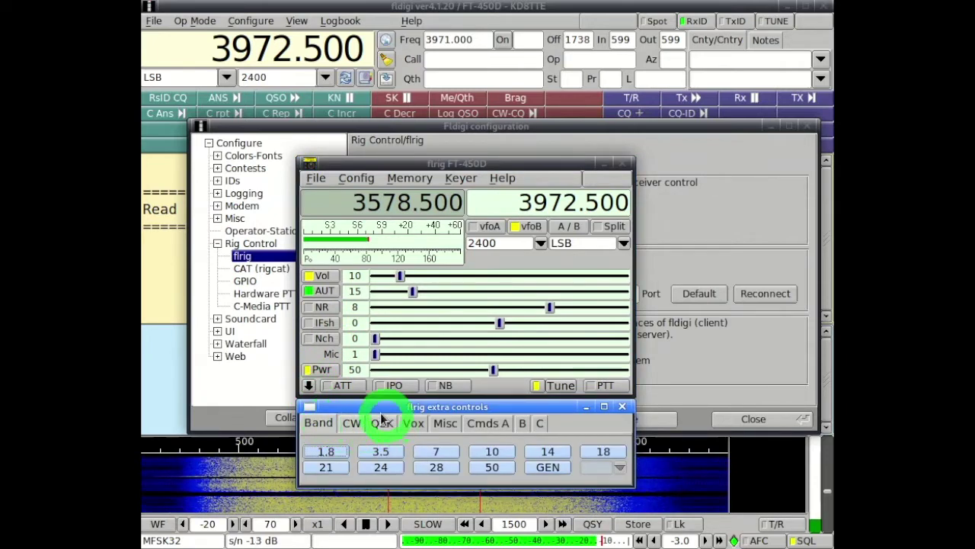
click(309, 386)
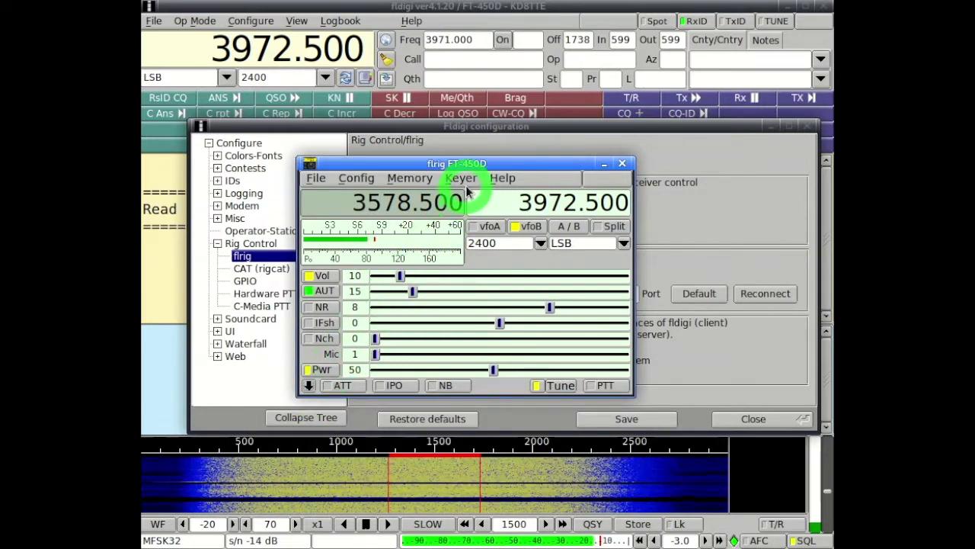
drag(479, 163, 0, 183)
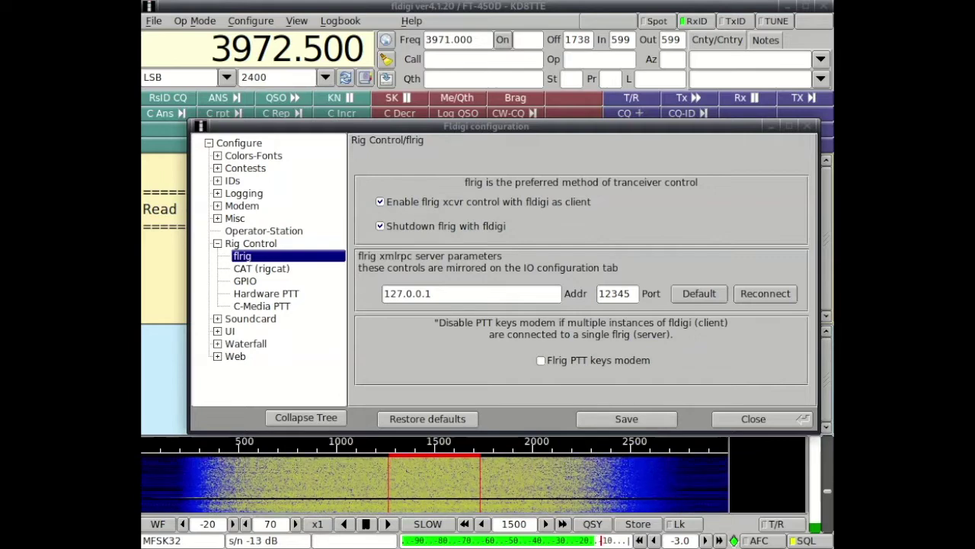
In the Soundcard Devices settings, choose USB AUDIO CODEC: Audio (hw:0,0) as the PortAudio capture device and close the configuration dialog
click(217, 244)
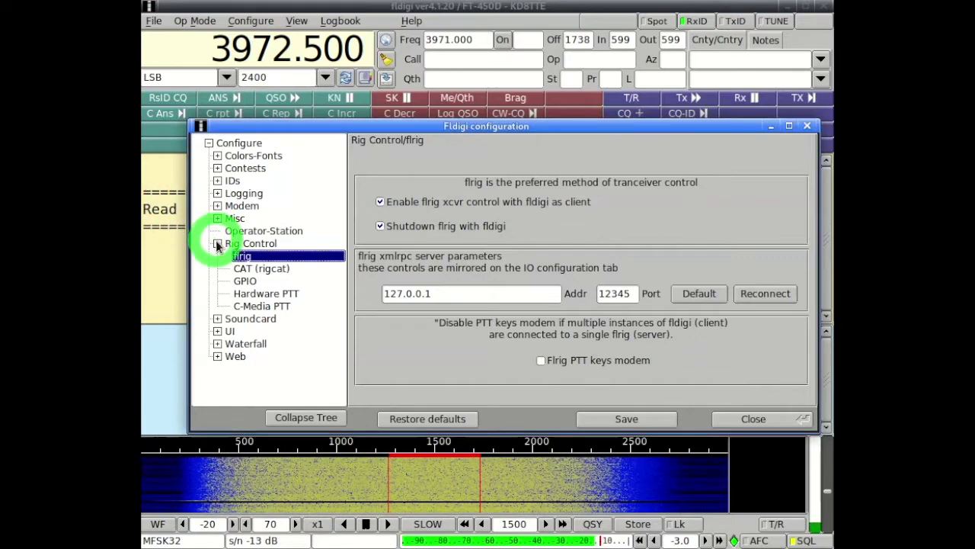
click(217, 243)
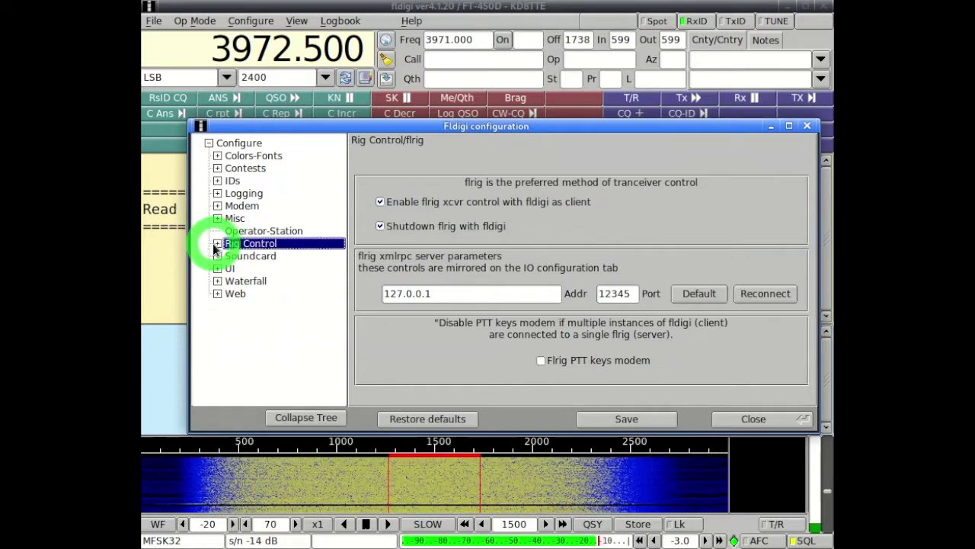
click(218, 256)
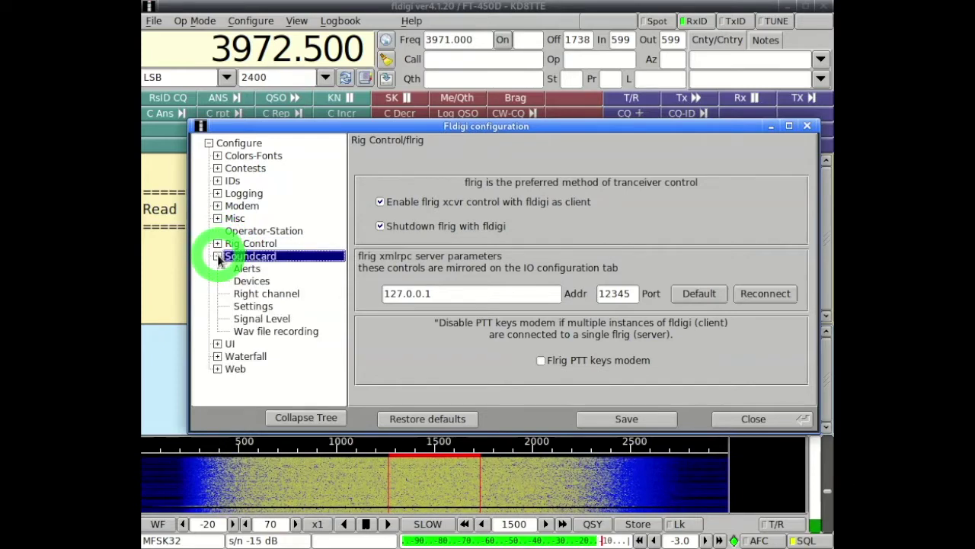
click(254, 282)
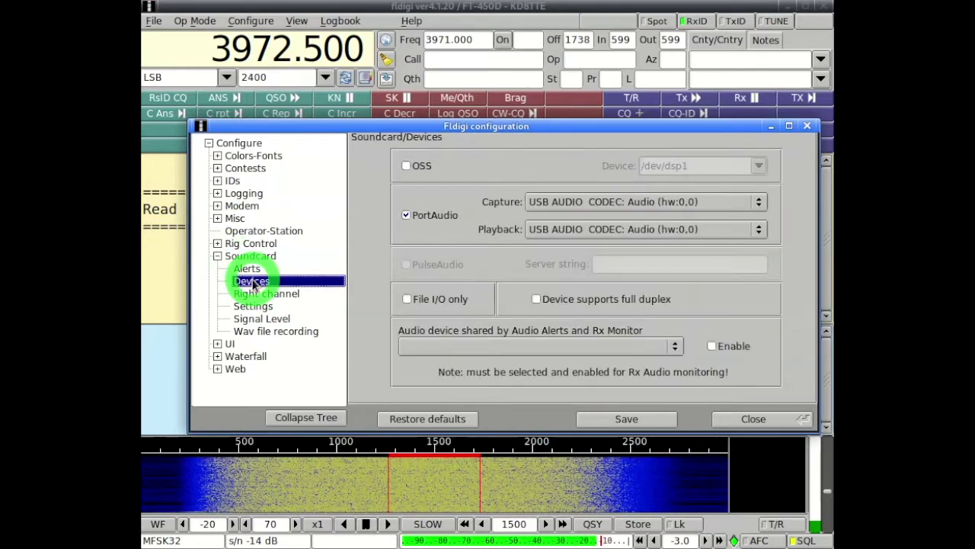
click(583, 204)
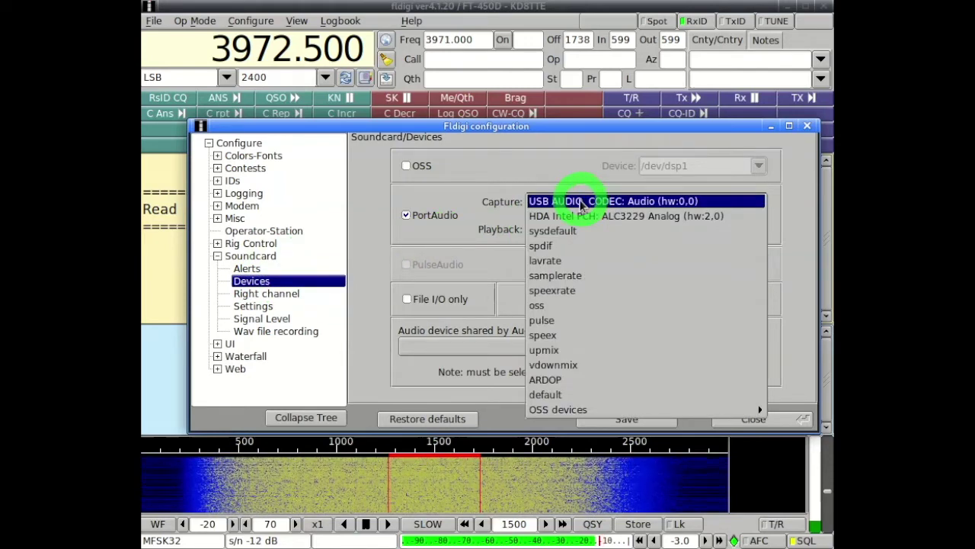
click(583, 202)
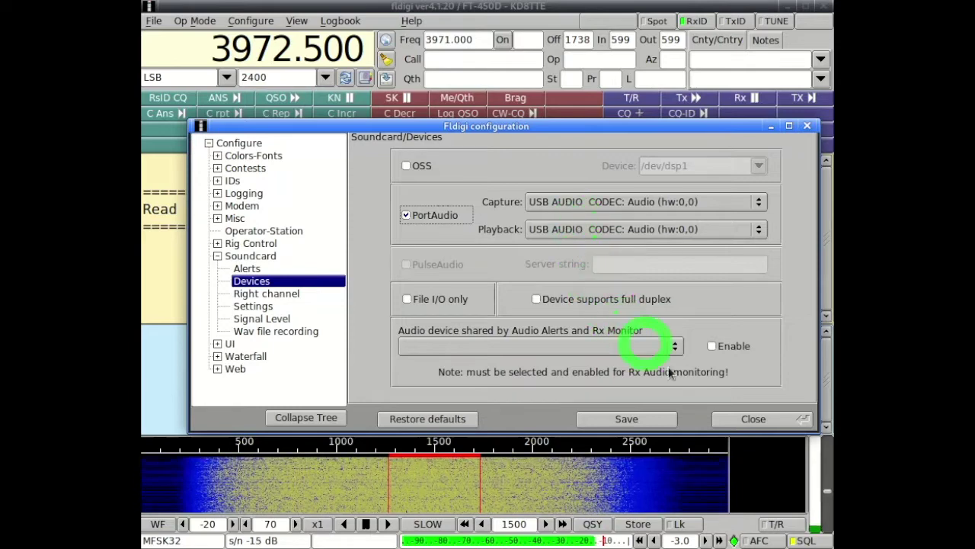
click(747, 419)
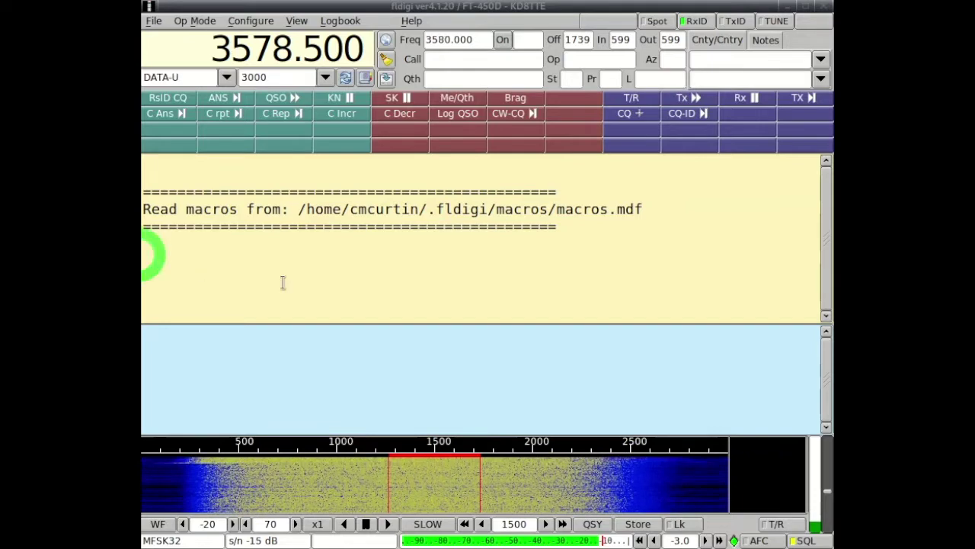
Compose a call on a new line reading BLACKSWAN DE, the station's own callsign and K, transmit it, and return to receive
click(446, 360)
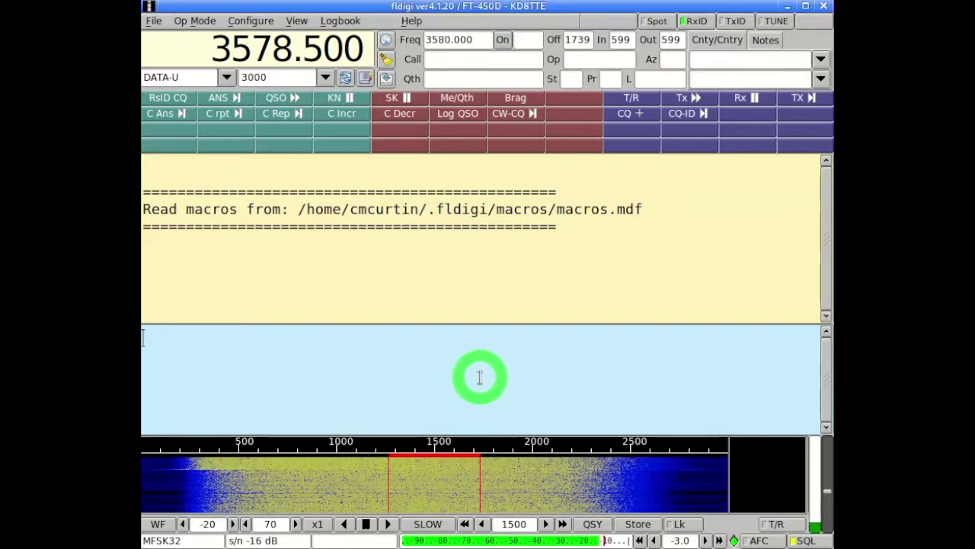
key(Return)
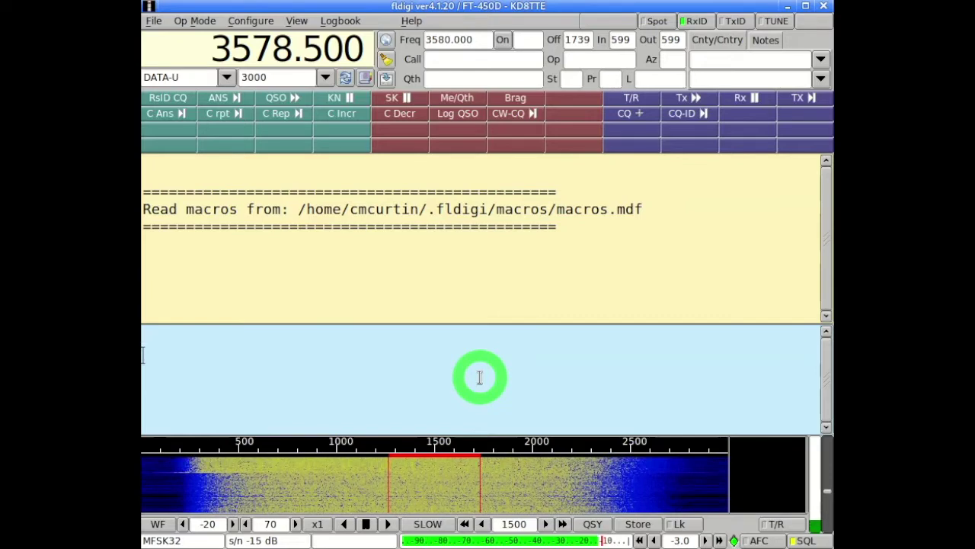
text(BLACKSWAN DE KD8TTE)
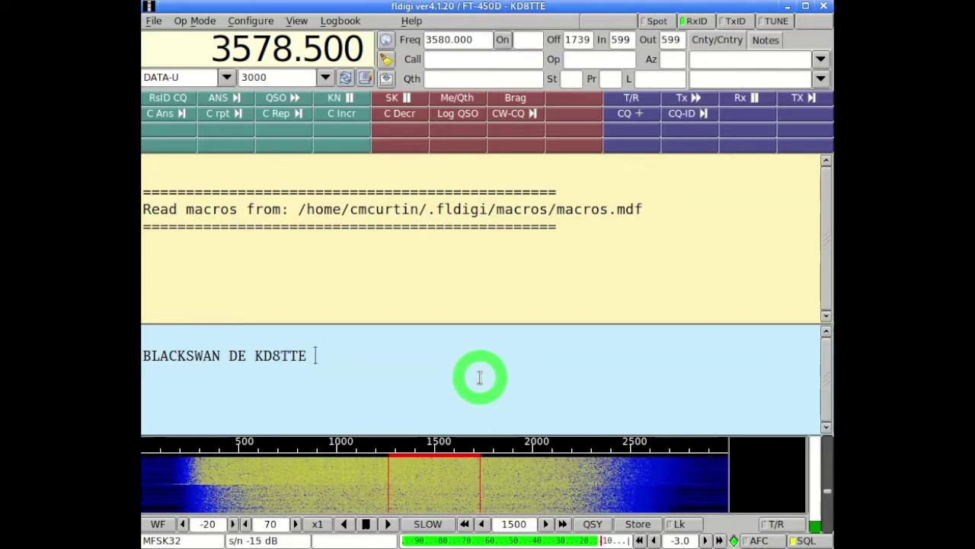
text( K)
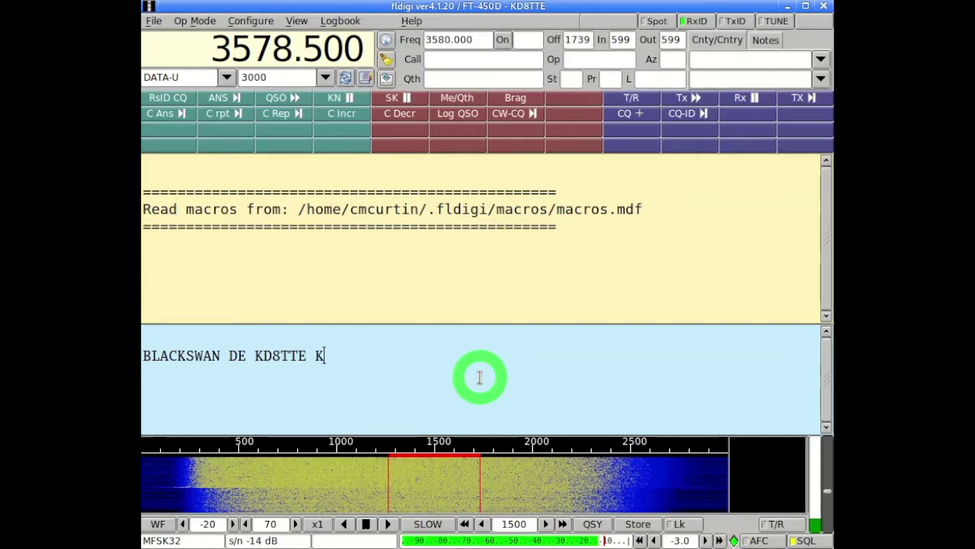
key(ctrl+t)
key(ctrl+r)
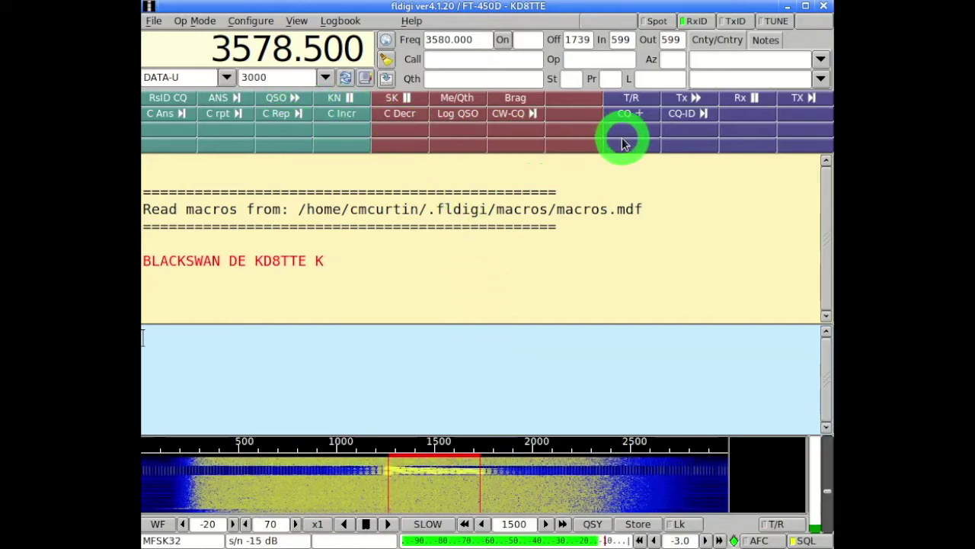
Toggle off the 48-macro display so that a single macro row sits above the waterfall
click(307, 27)
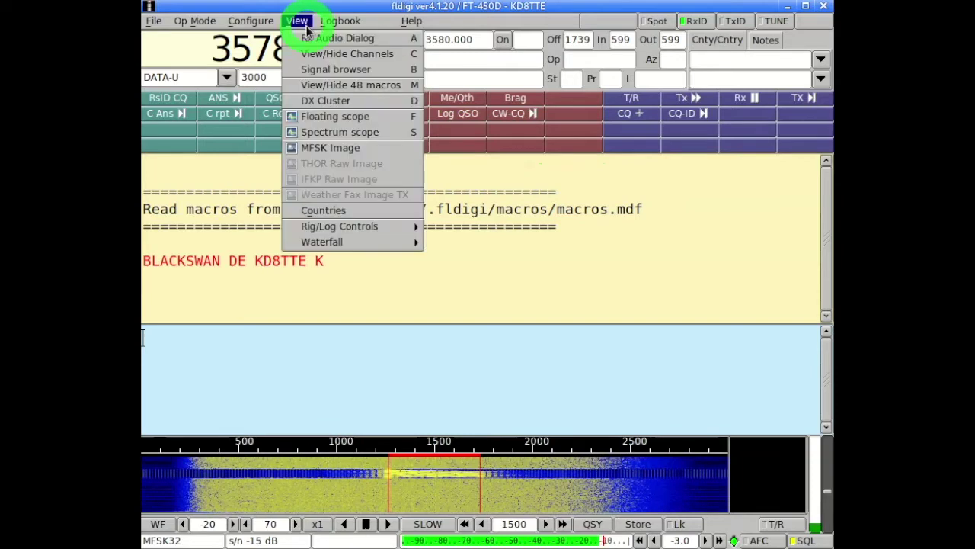
click(287, 23)
click(290, 25)
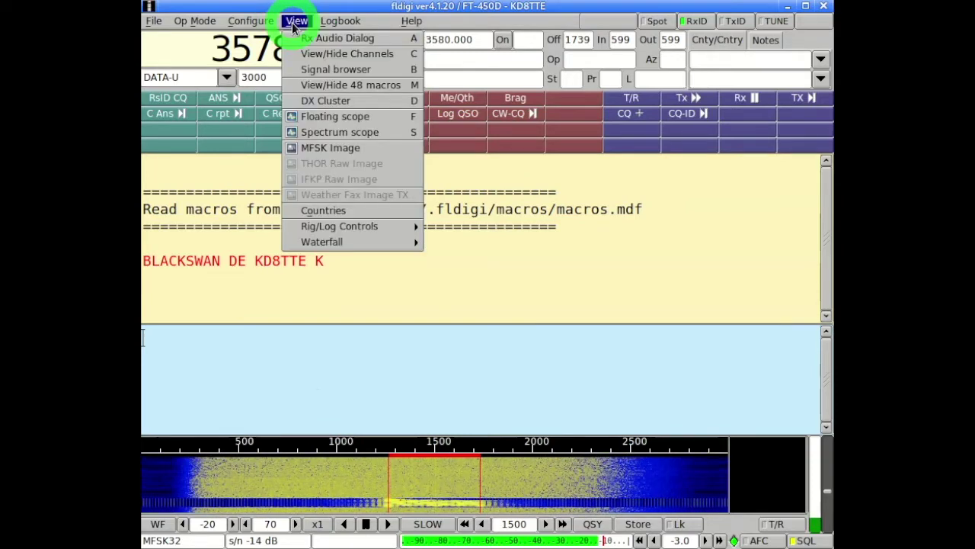
click(338, 85)
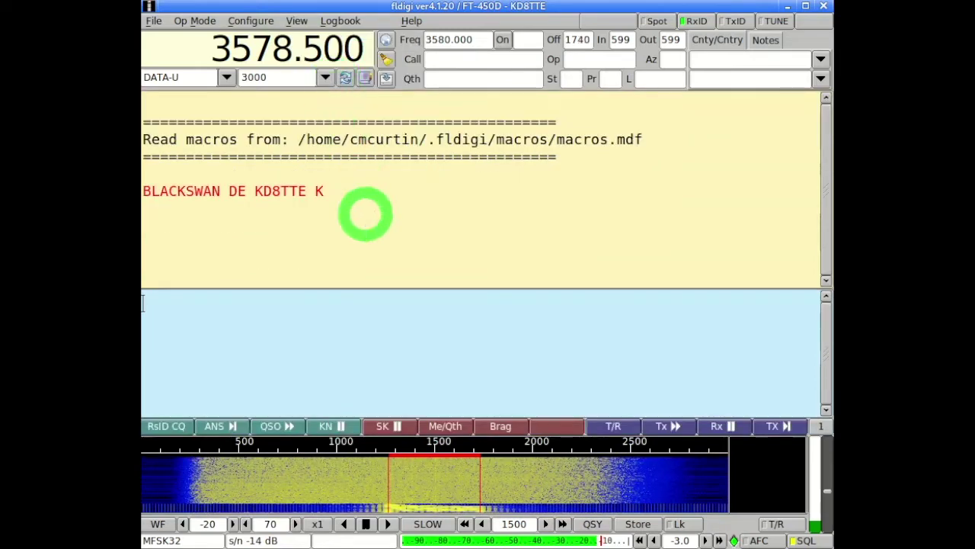
click(435, 274)
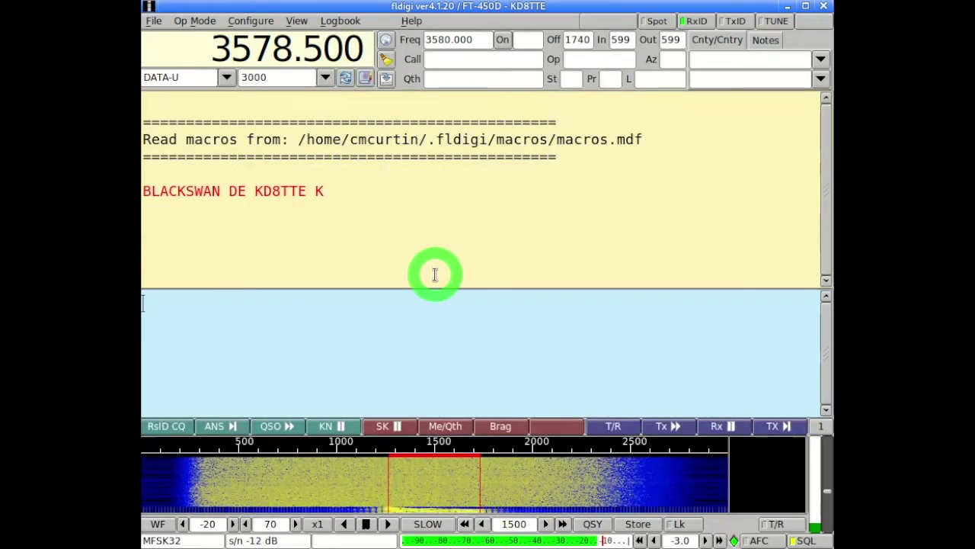
Turn the 48-macro display back on so that four macro rows sit above the receive pane
click(256, 22)
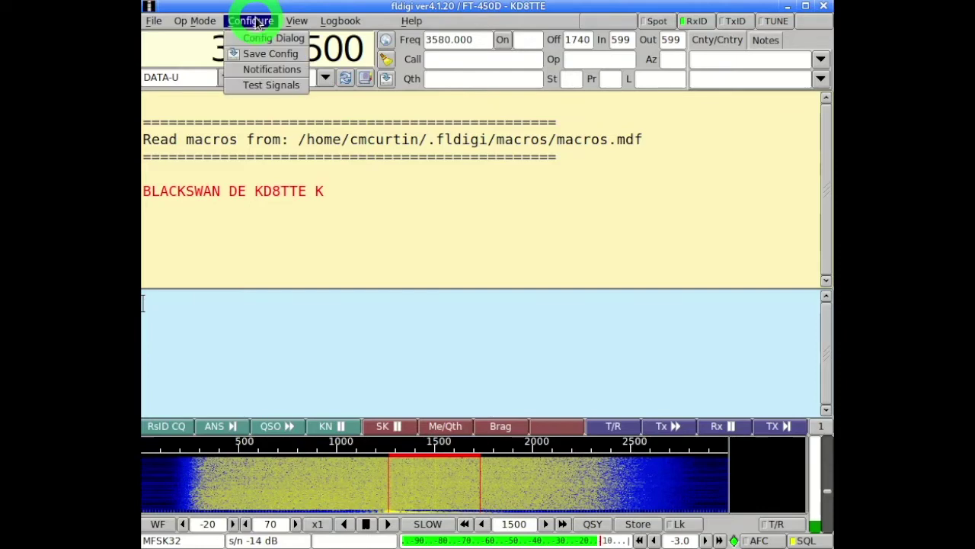
click(303, 22)
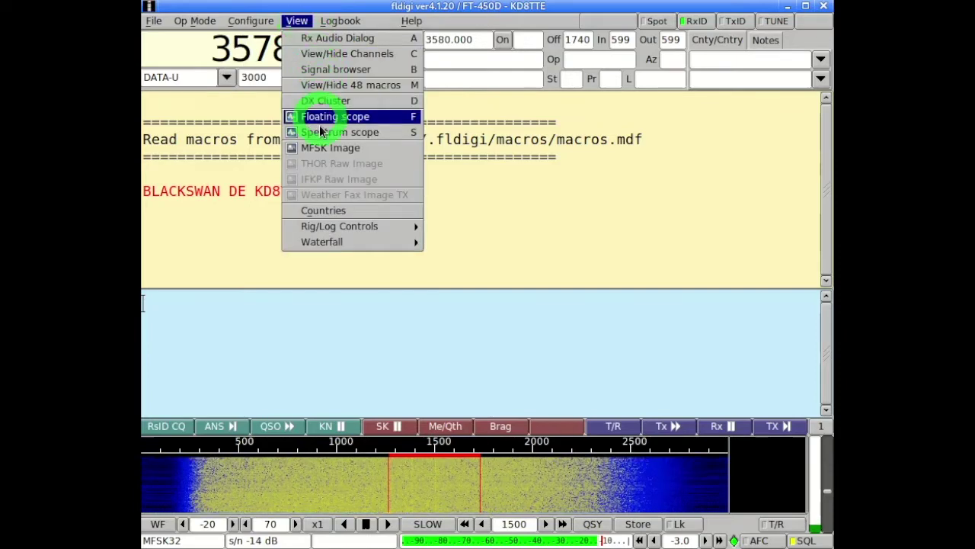
click(345, 87)
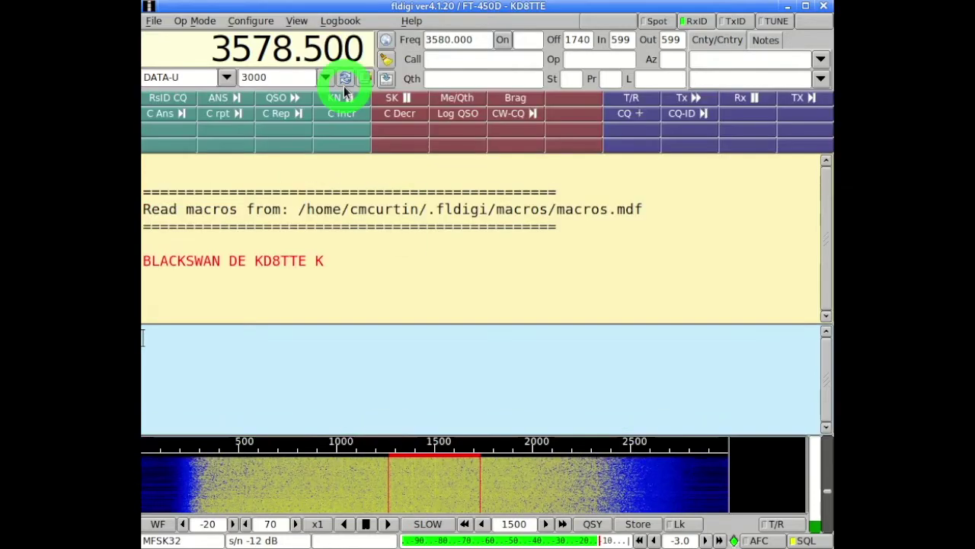
click(338, 21)
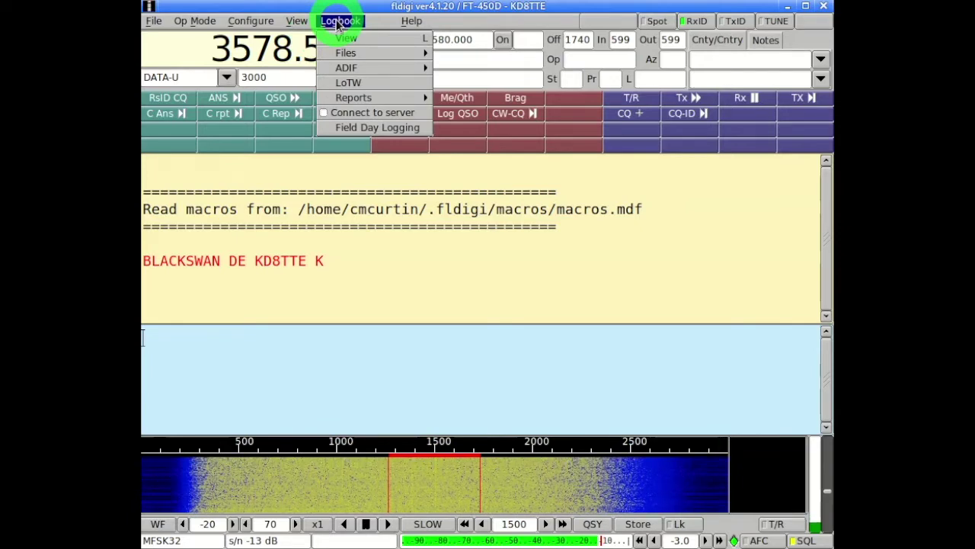
click(296, 21)
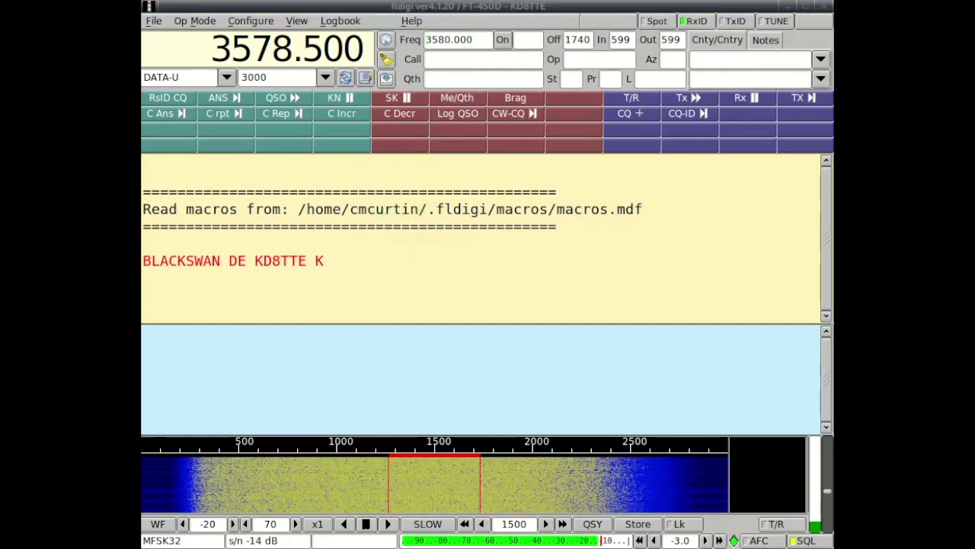
Transmit the Me/Qth macro text twice, once keyed with the Tx macro and ended with TX, and once with the TX macro alone
click(629, 96)
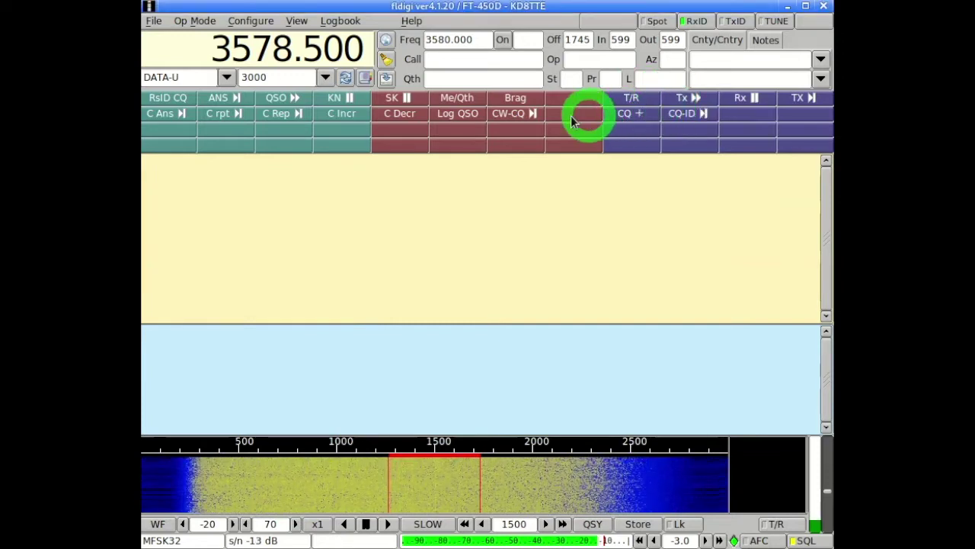
click(439, 105)
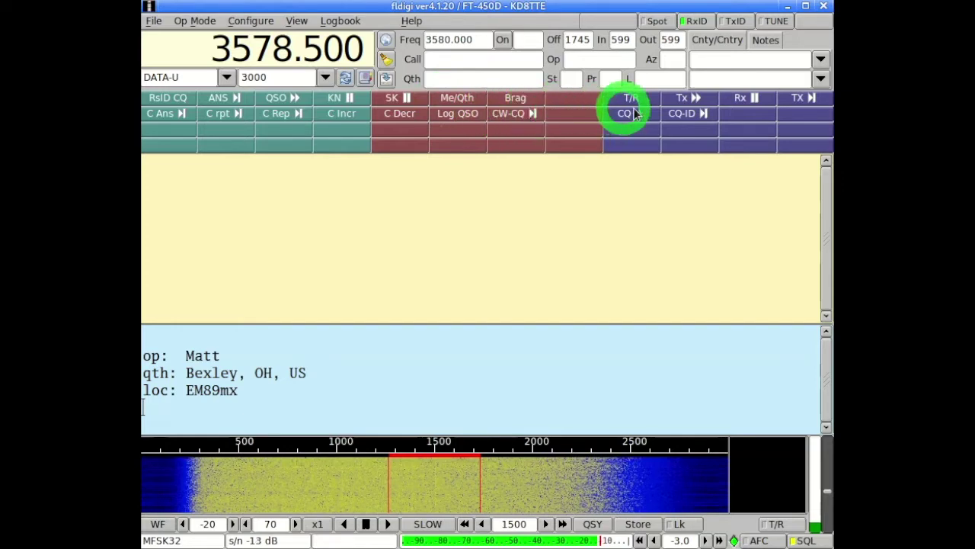
click(692, 101)
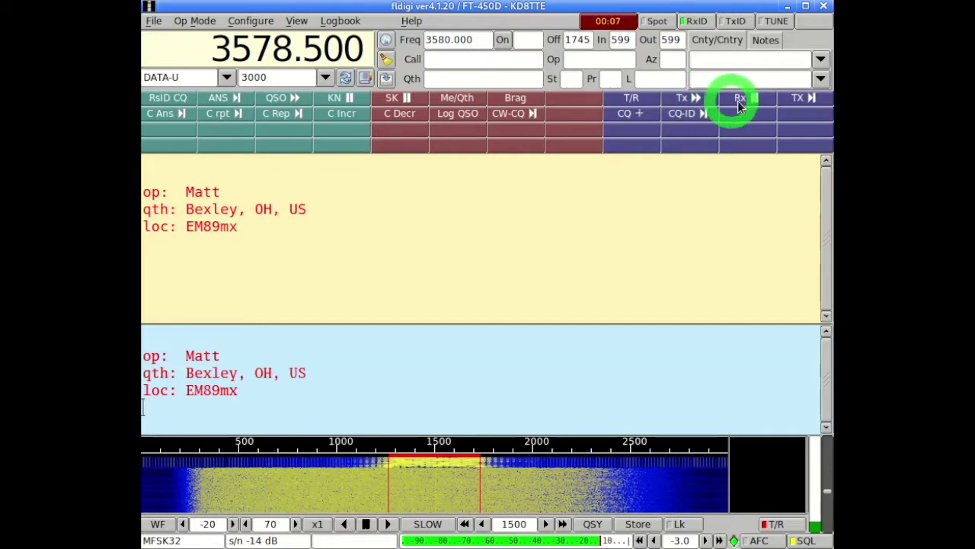
click(792, 99)
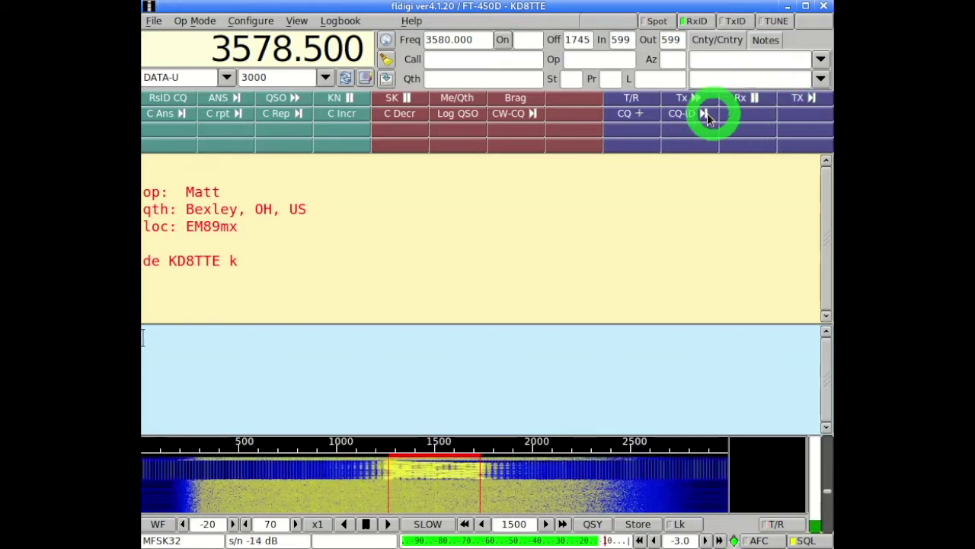
click(470, 101)
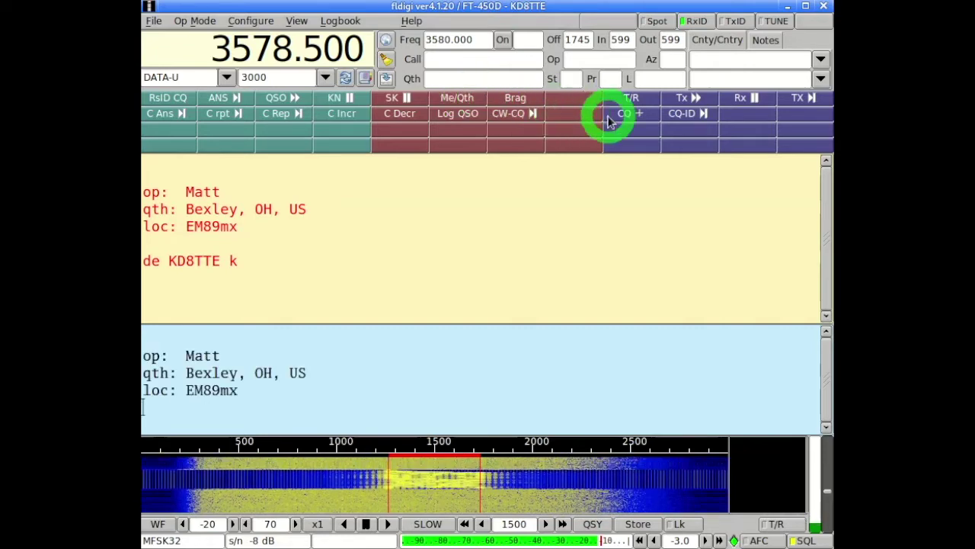
click(801, 105)
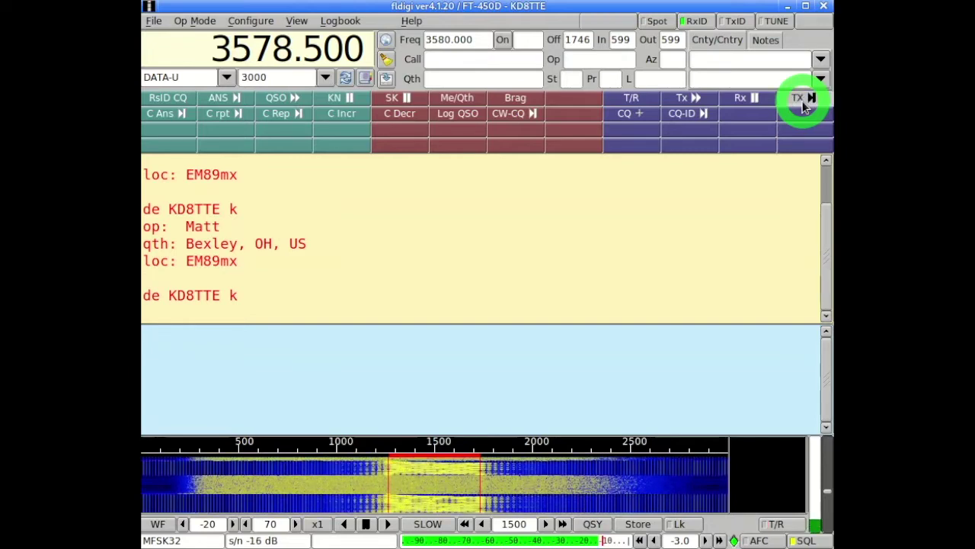
Examine the definition of the TX macro in the macro editor and close the editor without changing it
right_click(803, 105)
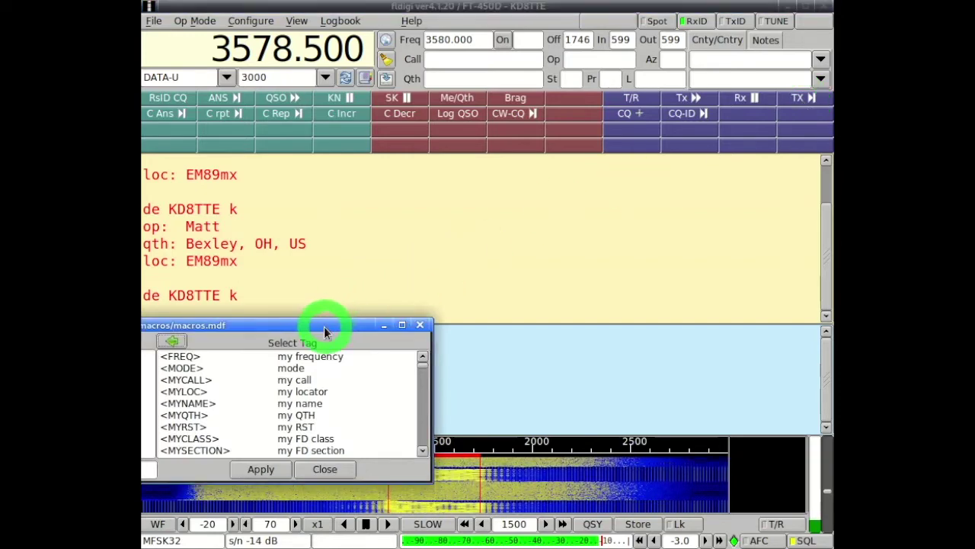
drag(331, 325, 710, 181)
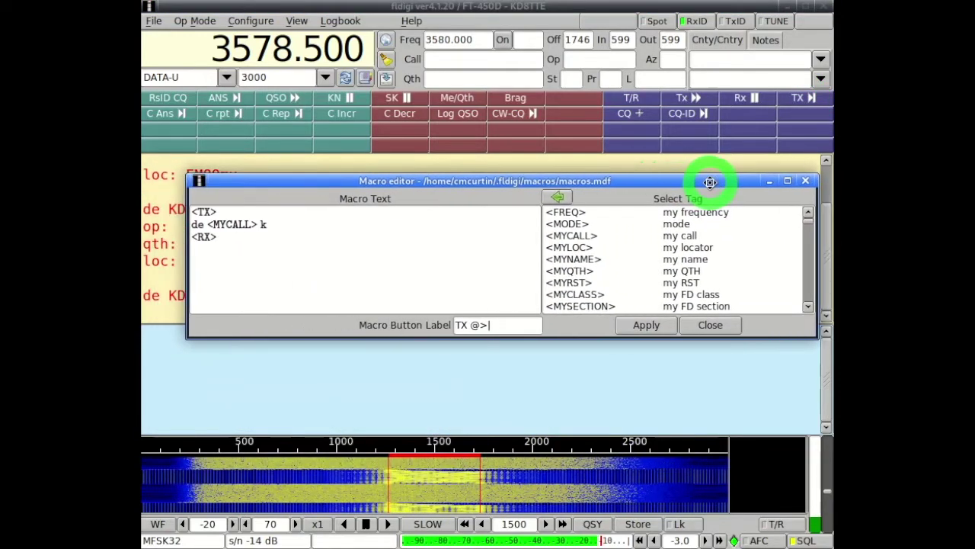
click(407, 249)
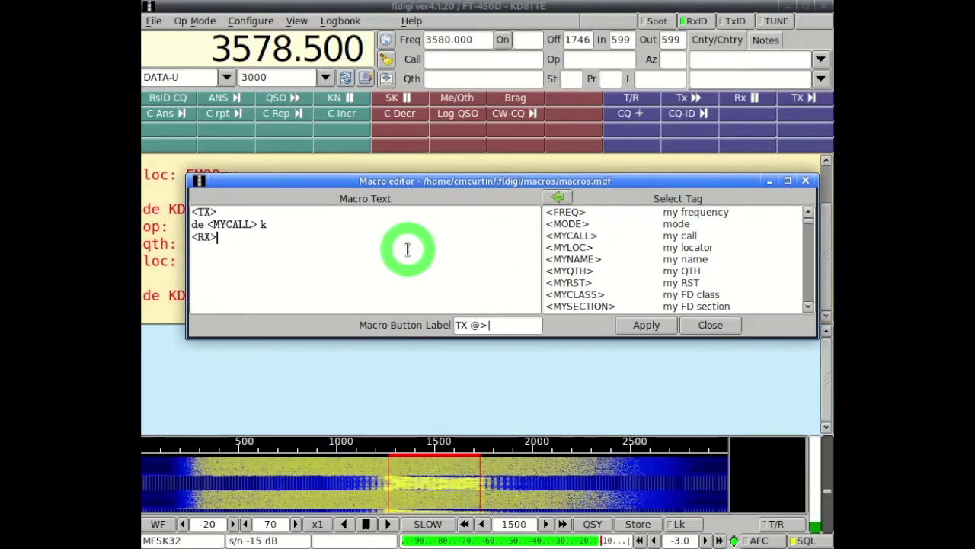
click(710, 324)
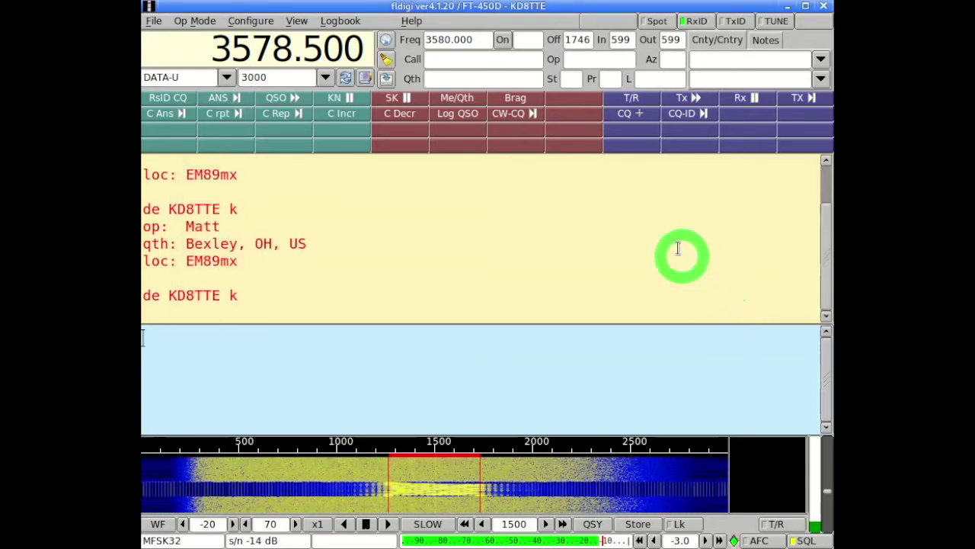
Open the empty macro beside Brag for editing and insert the <WX> get weather data tag into its text, followed by DE
right_click(576, 104)
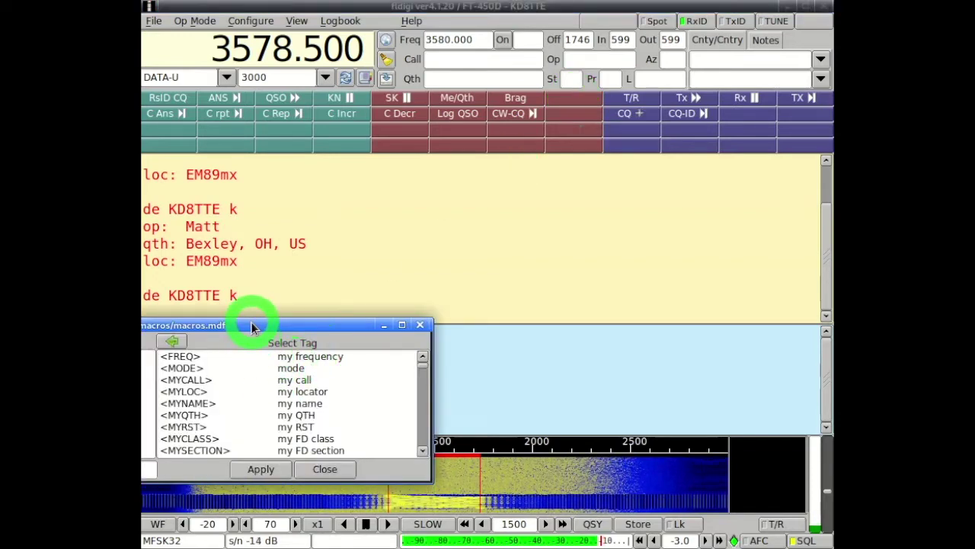
drag(251, 321, 620, 185)
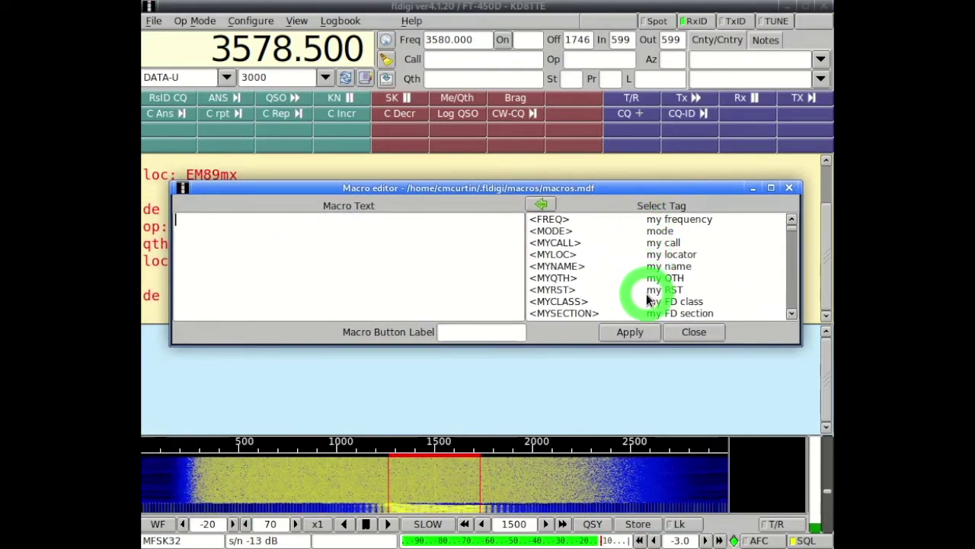
scroll(646, 299, down, 1)
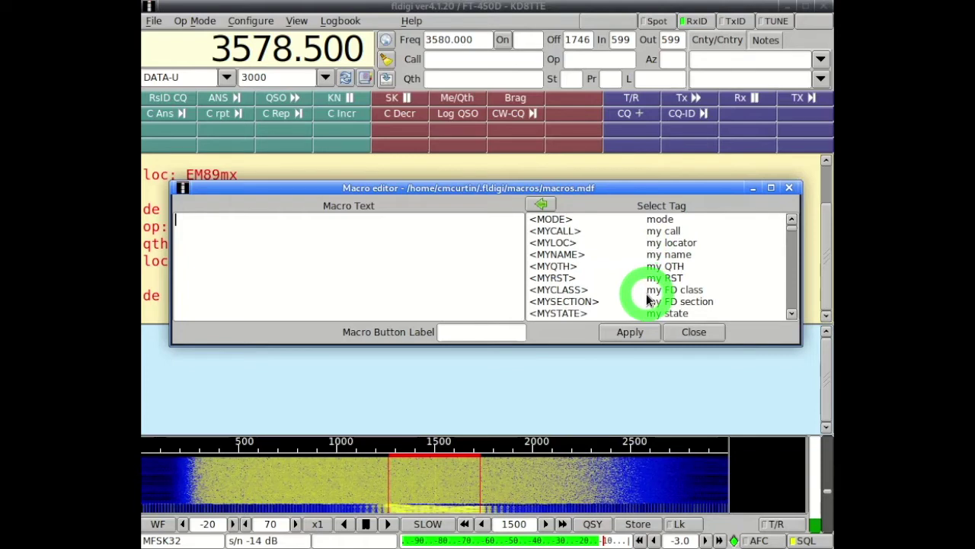
click(791, 315)
click(791, 314)
click(791, 315)
click(791, 314)
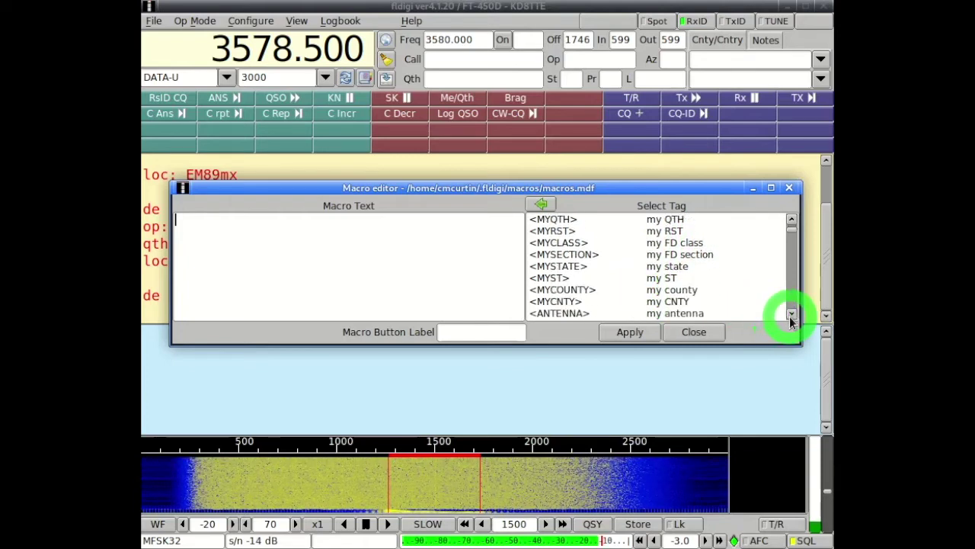
click(791, 315)
click(791, 314)
click(790, 314)
click(790, 315)
click(791, 315)
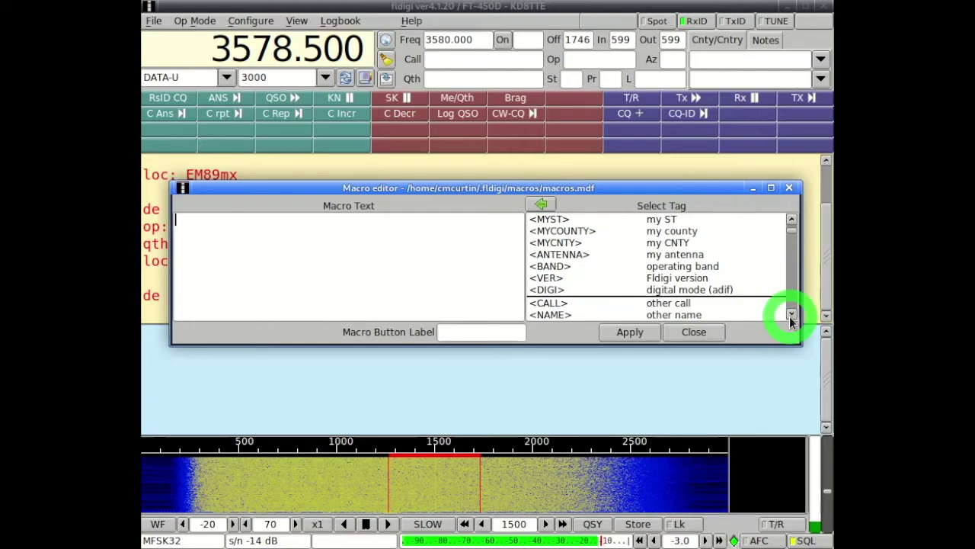
click(791, 315)
click(791, 314)
click(791, 314)
click(791, 315)
click(791, 315)
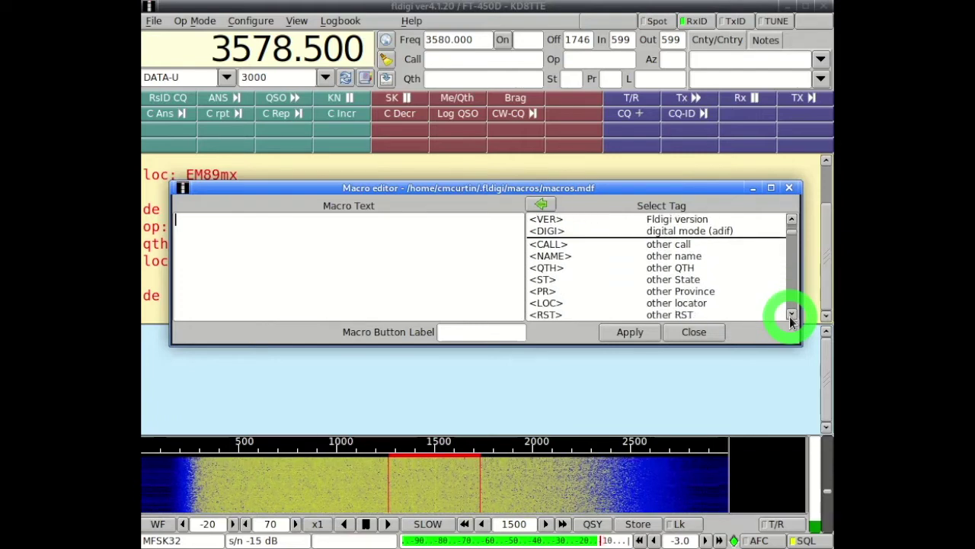
click(790, 315)
click(791, 316)
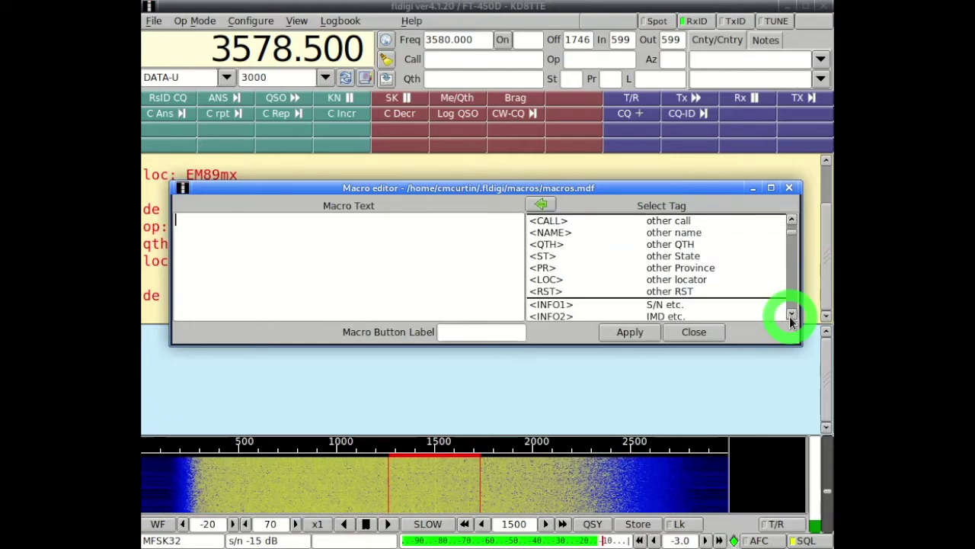
click(791, 315)
click(791, 315)
click(791, 315)
click(790, 315)
click(791, 315)
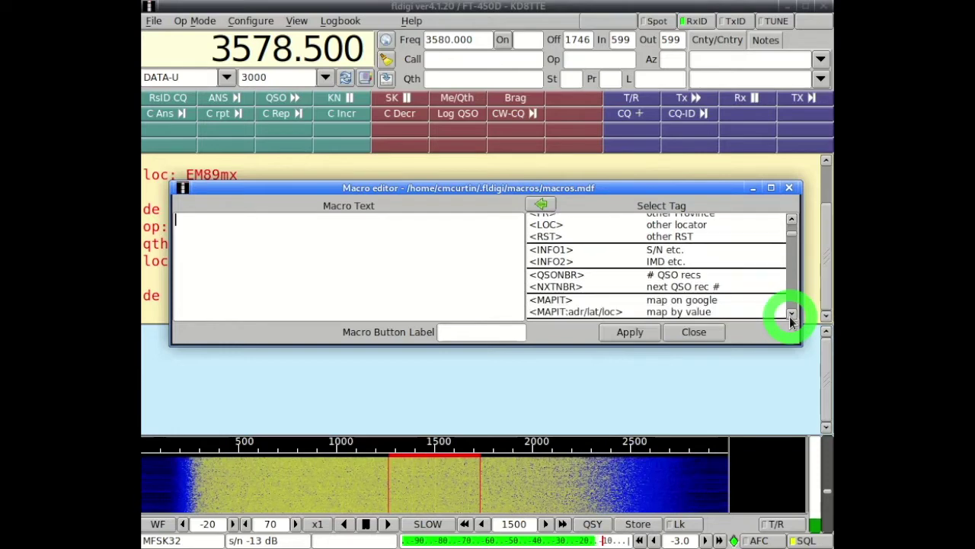
click(791, 316)
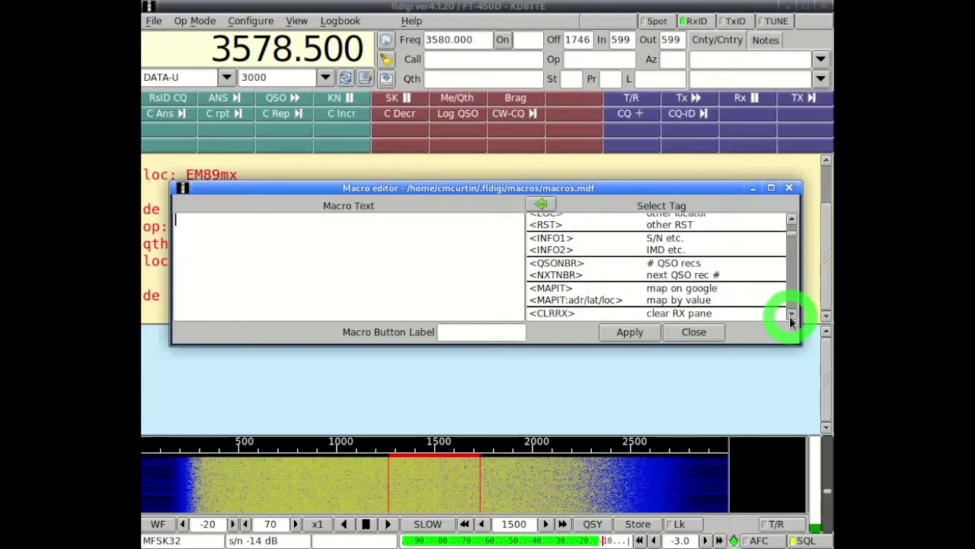
click(791, 315)
click(791, 315)
click(791, 315)
click(791, 316)
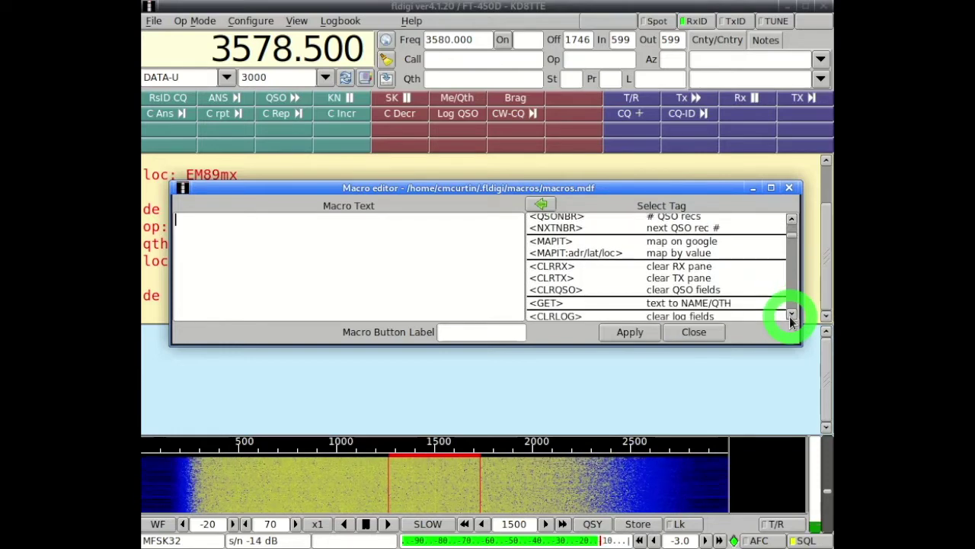
click(791, 316)
click(790, 316)
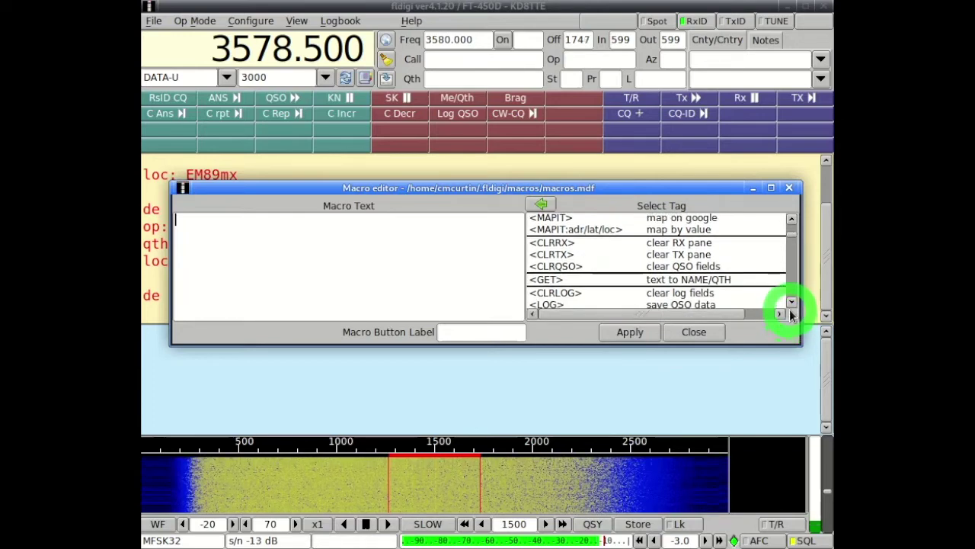
click(791, 305)
click(791, 305)
click(791, 305)
click(791, 304)
click(790, 304)
click(791, 305)
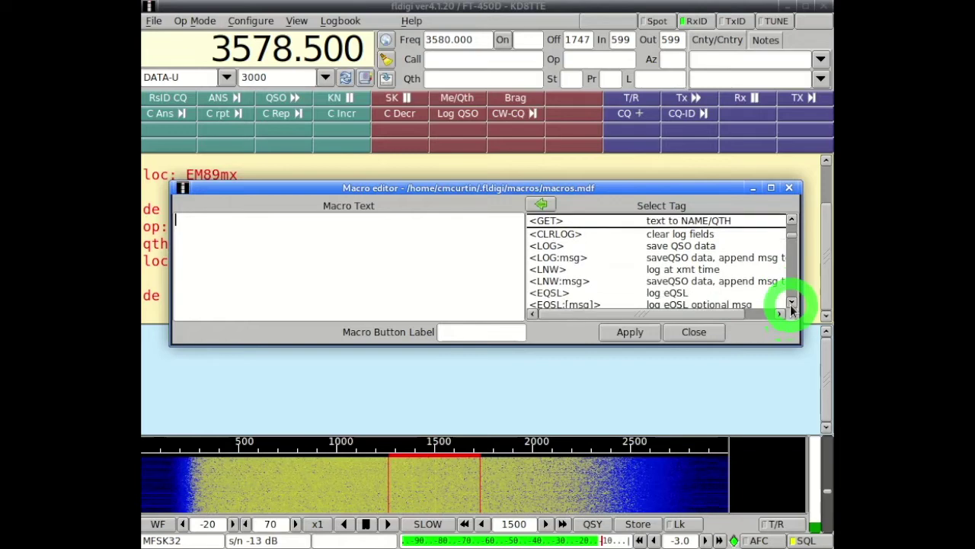
click(790, 305)
click(791, 305)
click(791, 304)
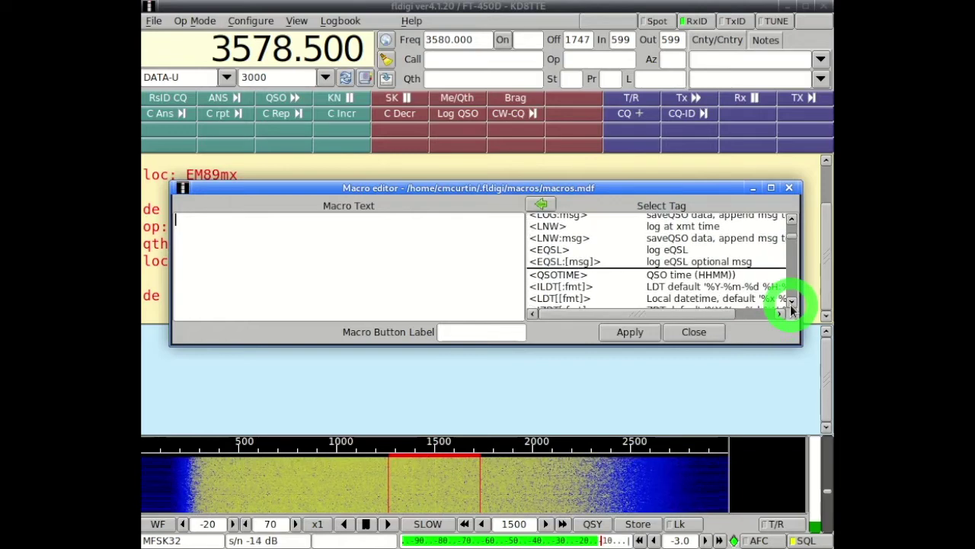
click(791, 305)
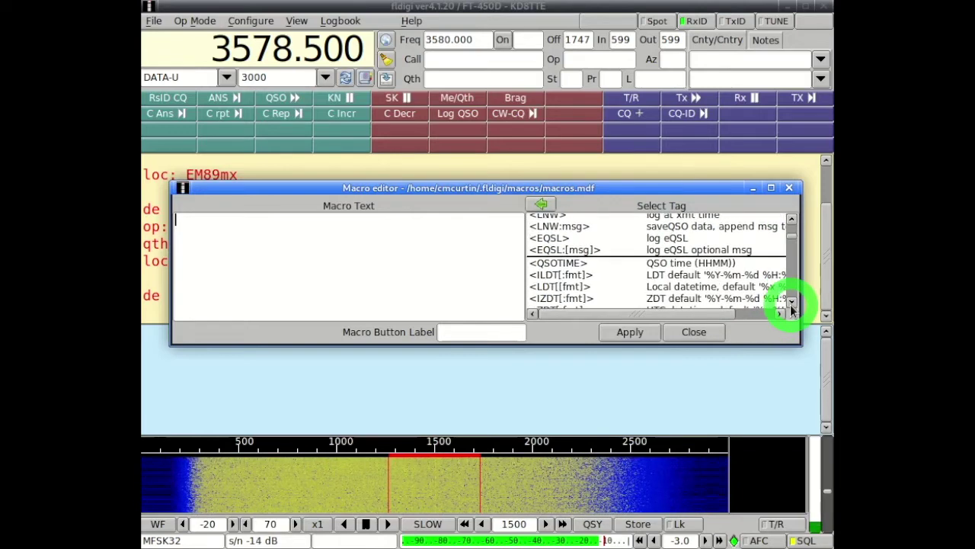
click(791, 305)
click(791, 305)
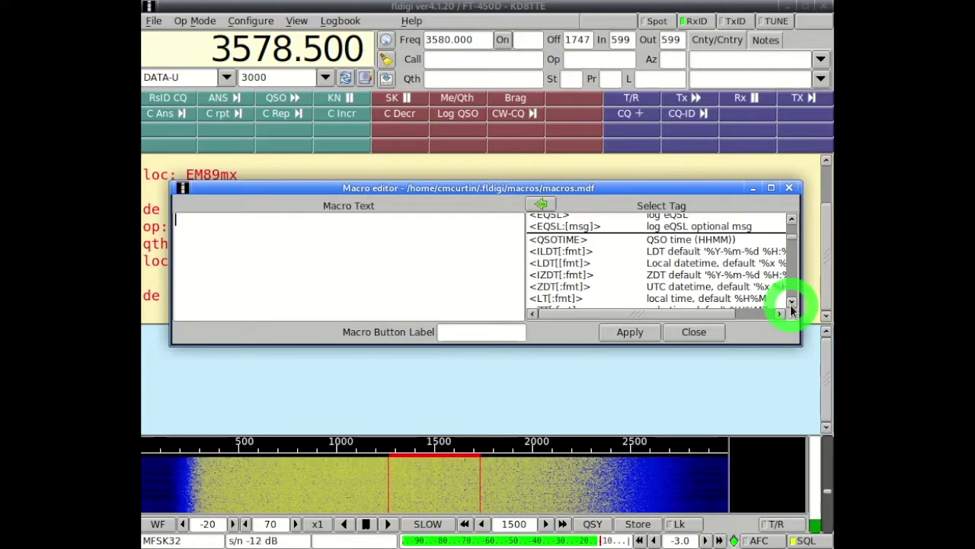
click(791, 304)
click(791, 304)
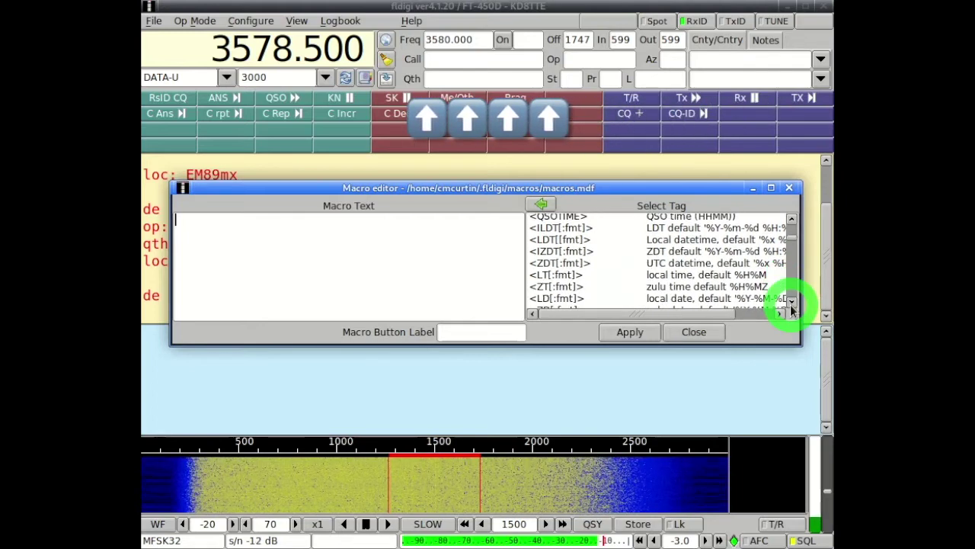
click(790, 303)
click(791, 303)
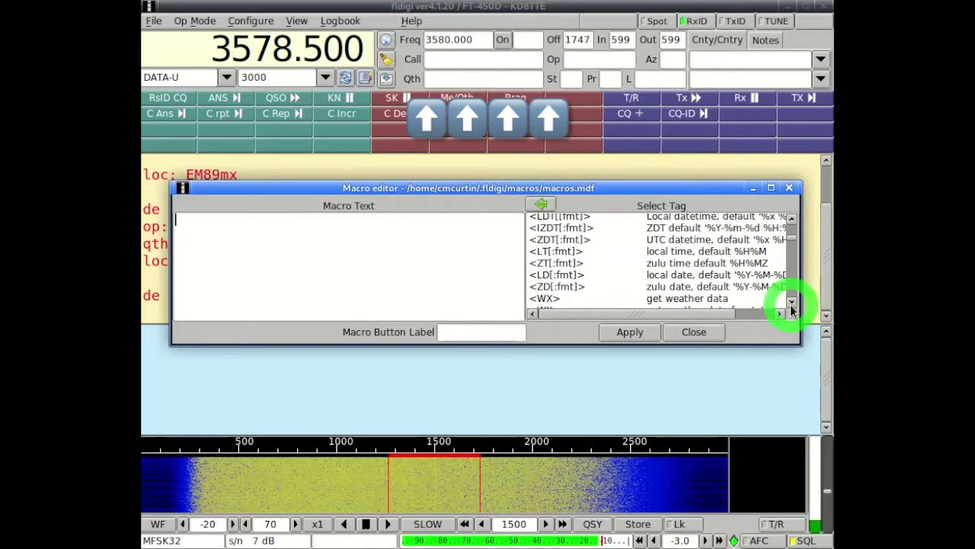
click(715, 300)
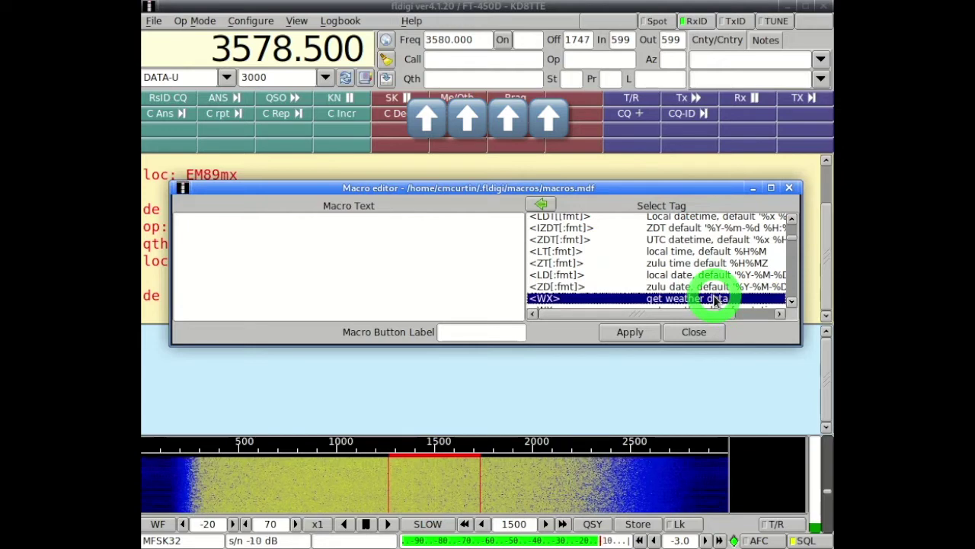
click(544, 206)
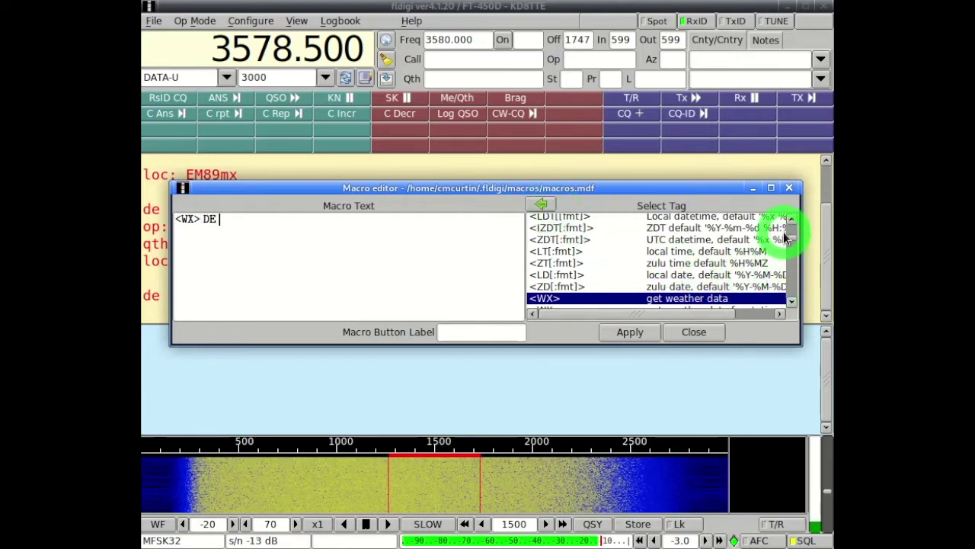
Append the <MYCALL> tag after DE in the macro text
drag(792, 243, 792, 224)
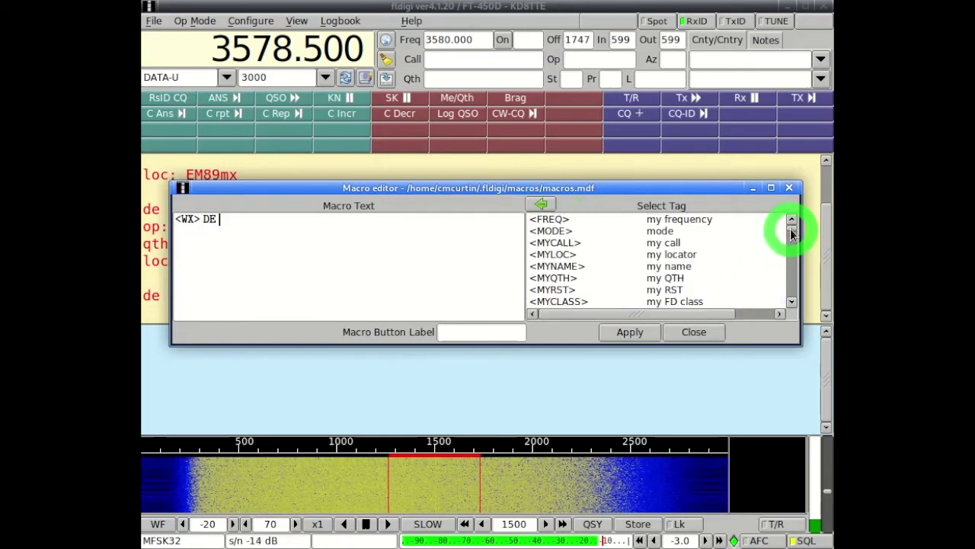
click(670, 245)
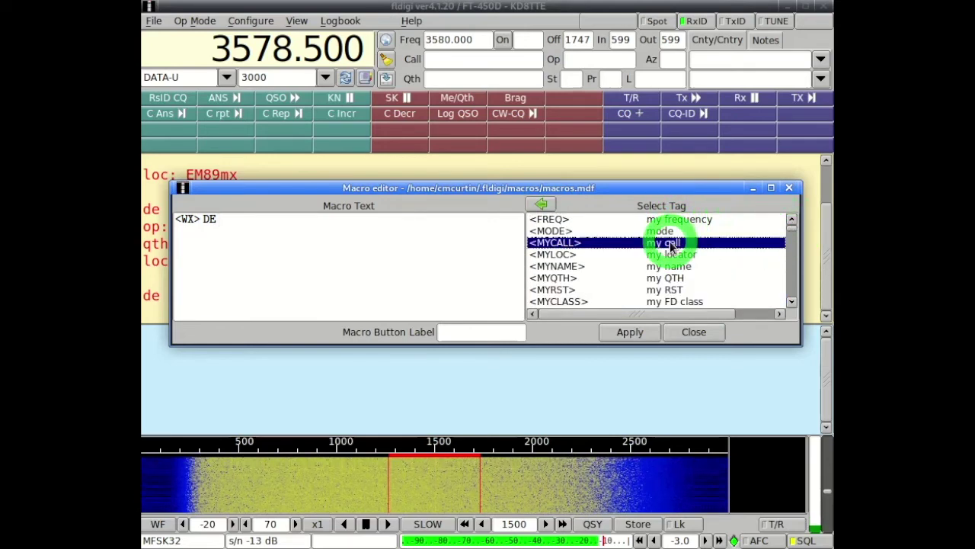
click(541, 204)
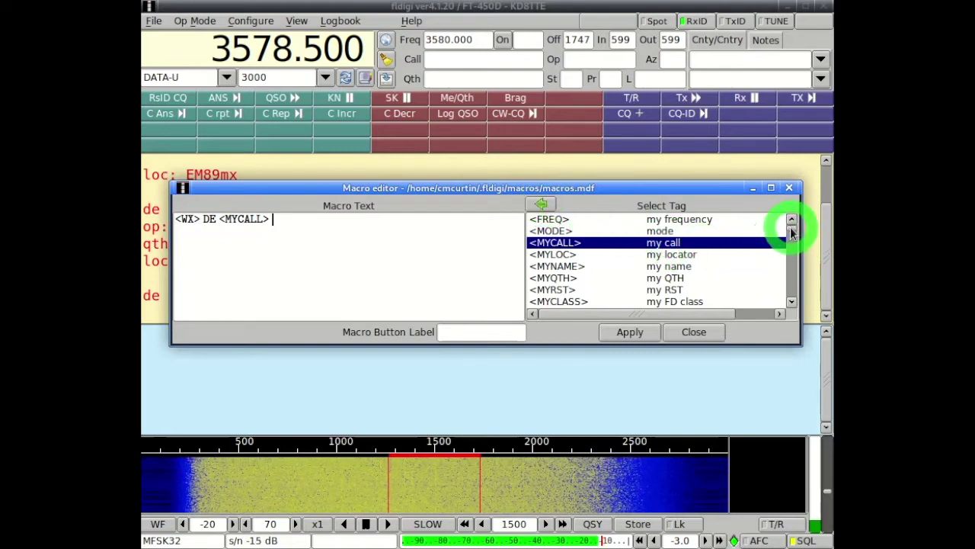
Label the new macro WX and append the <RX> receive tag at the end of its text
drag(790, 227, 785, 253)
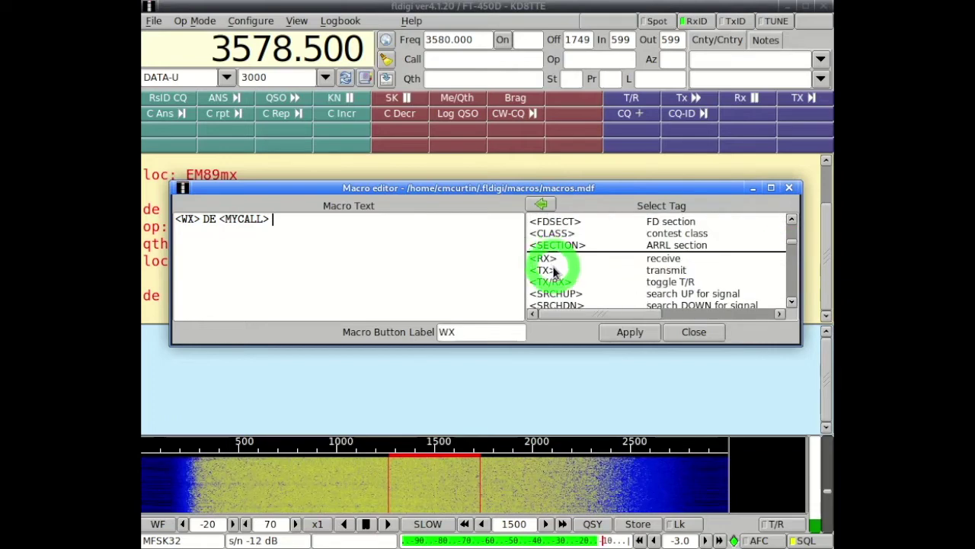
drag(554, 265, 547, 259)
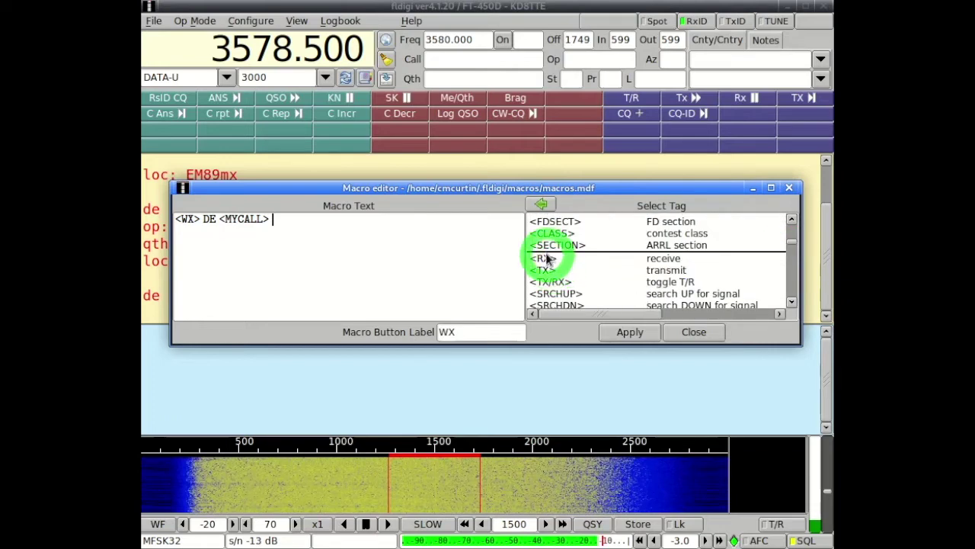
click(546, 259)
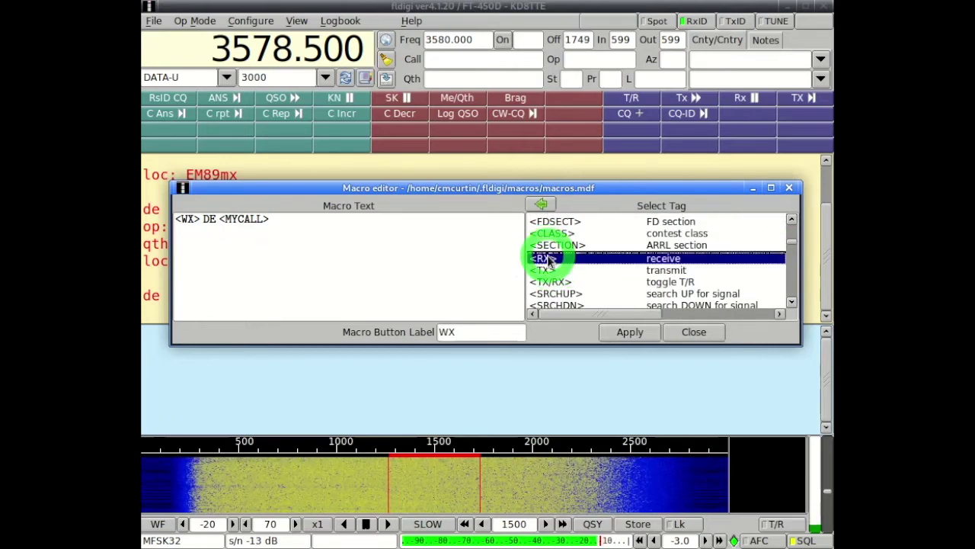
click(538, 205)
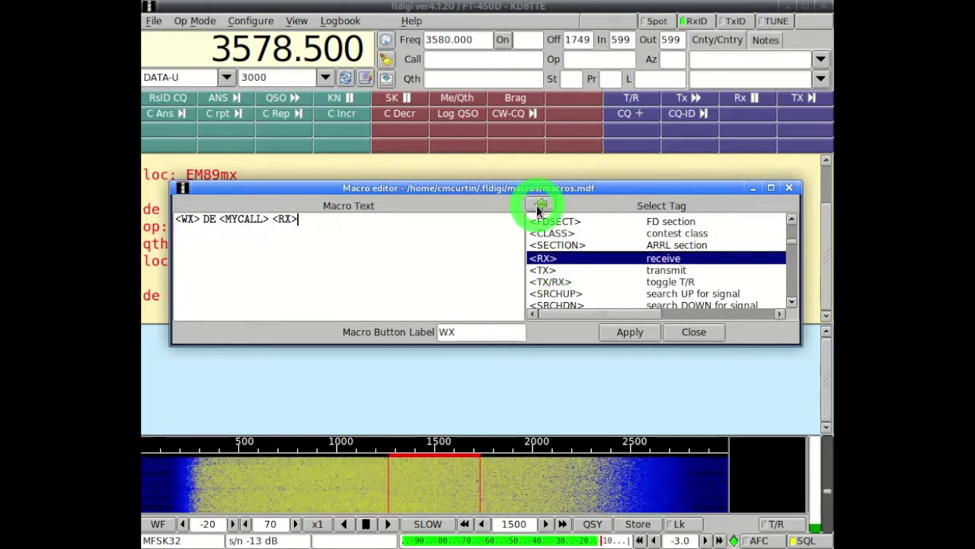
Insert the <TX> transmit tag before <WX> at the start of the macro text, apply the macro and close the editor
click(421, 241)
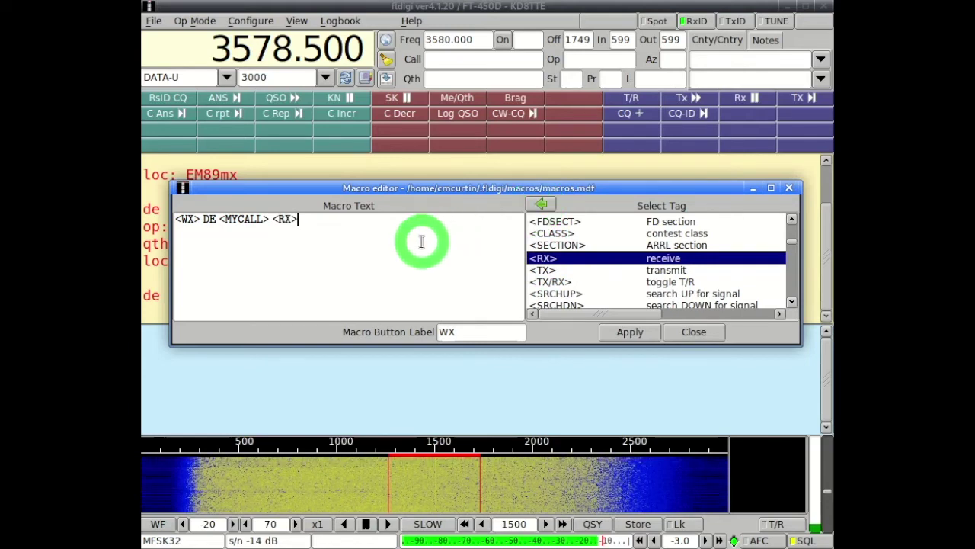
key(Left)
key(Left)
key(Left)
key(Left)
key(Left)
key(Left)
key(Left)
key(Left)
key(Left)
key(Left)
key(Left)
key(Left)
key(Left)
key(Left)
key(Left)
key(Left)
key(Left)
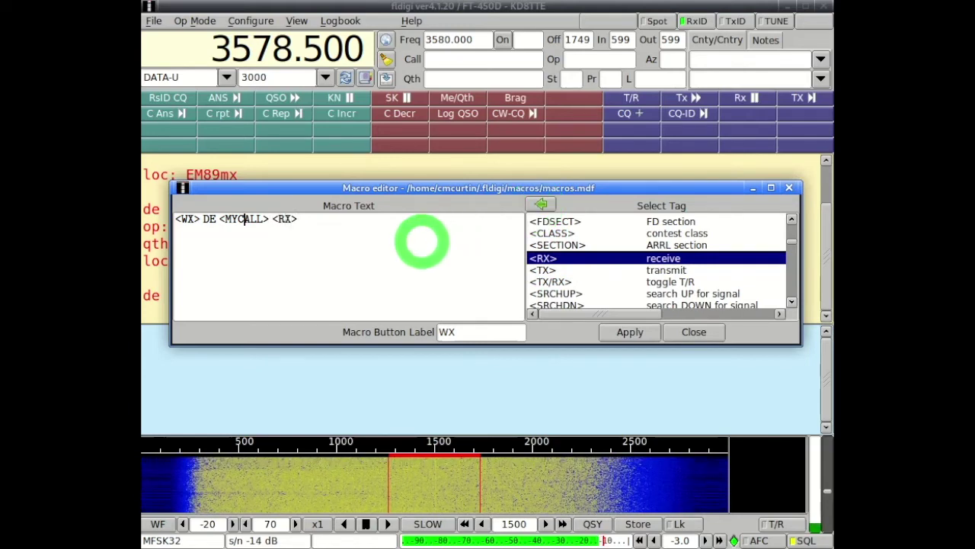
click(591, 271)
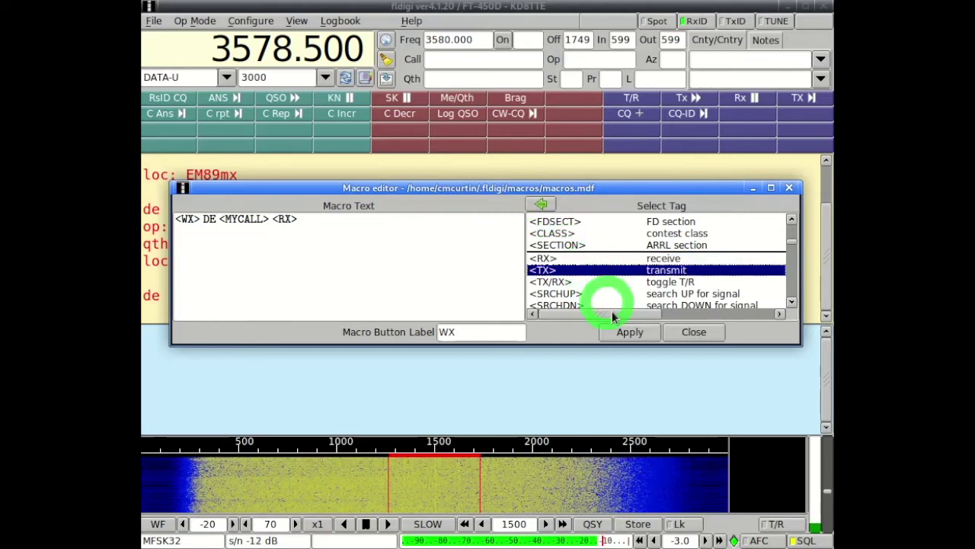
click(625, 332)
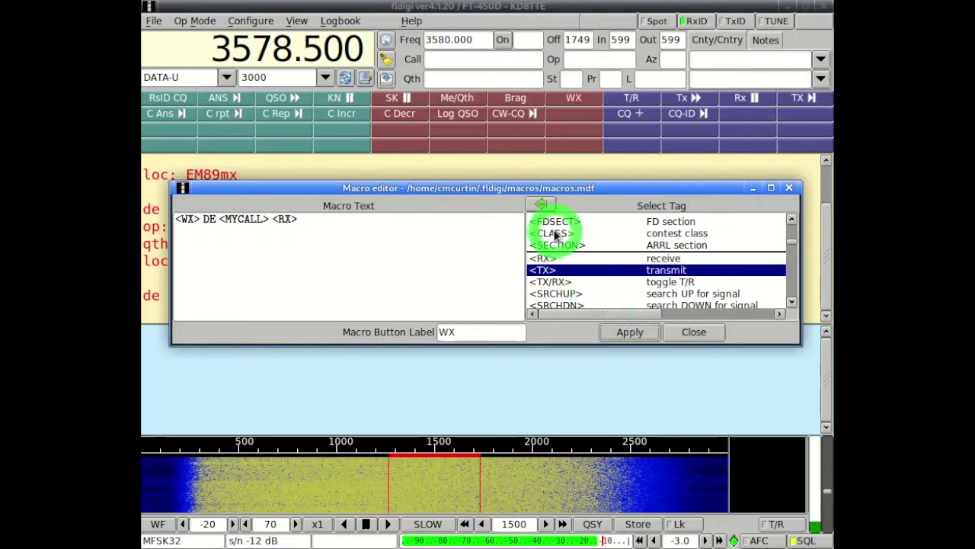
click(542, 206)
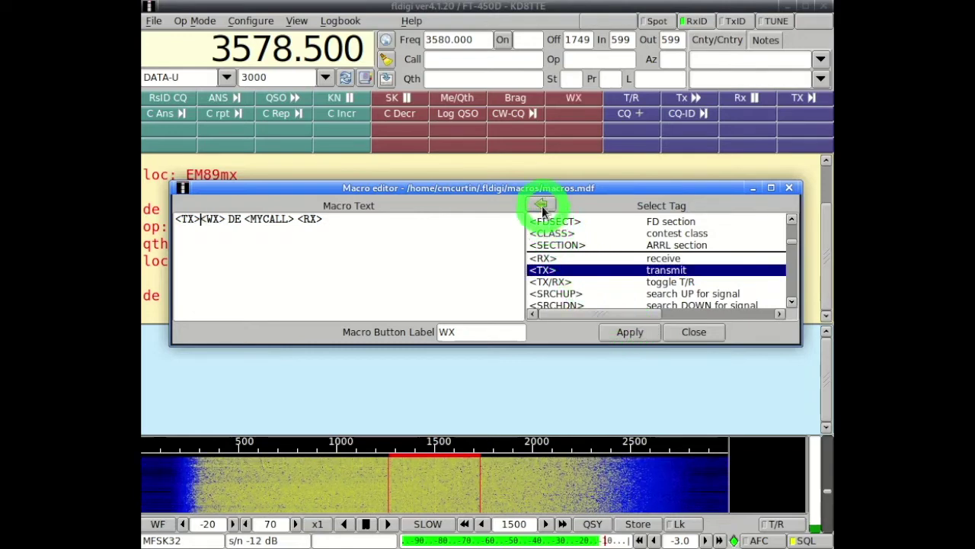
click(623, 333)
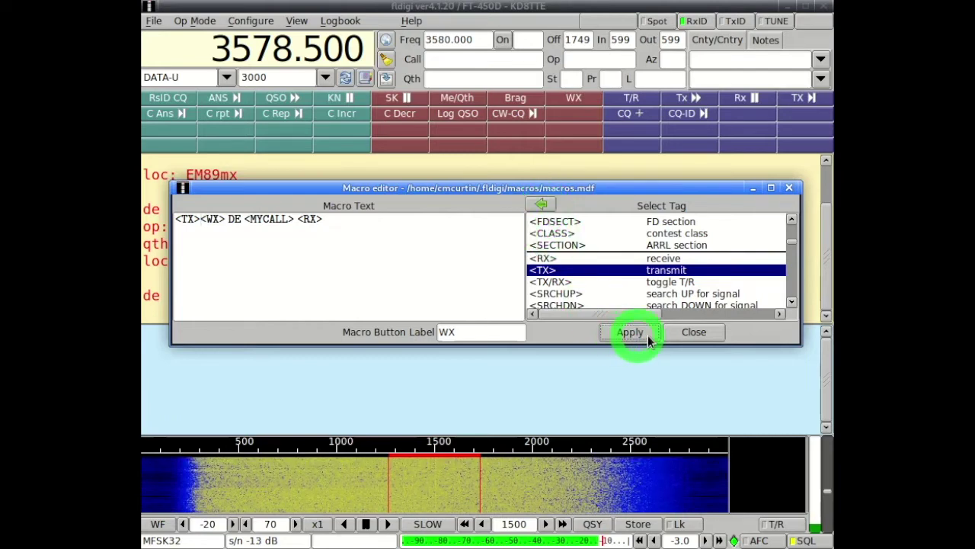
click(643, 333)
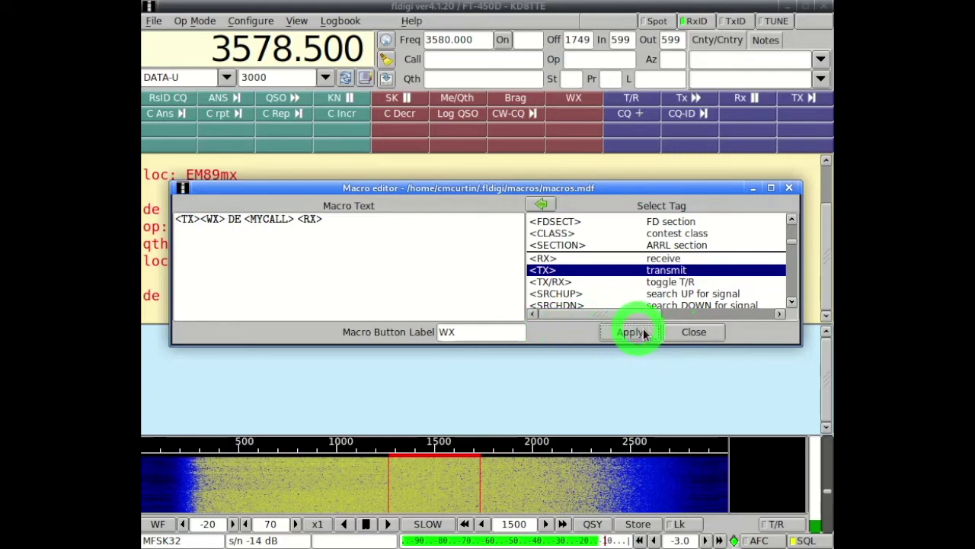
click(693, 335)
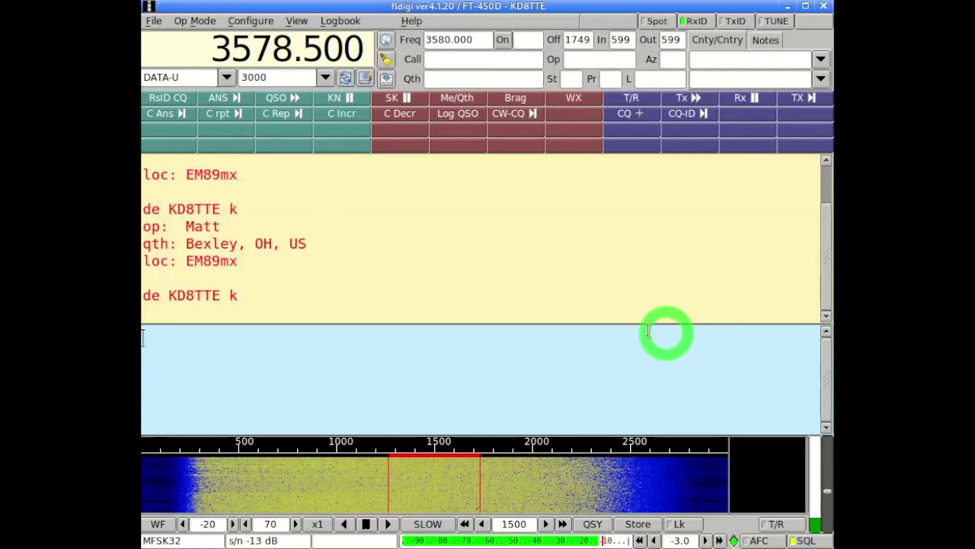
Transmit the weather report by running the new WX macro
click(356, 340)
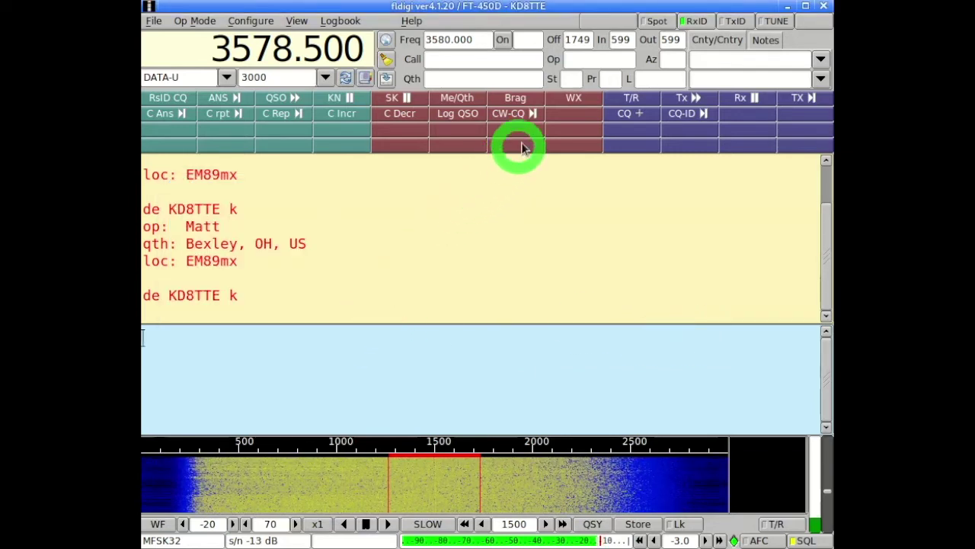
click(573, 102)
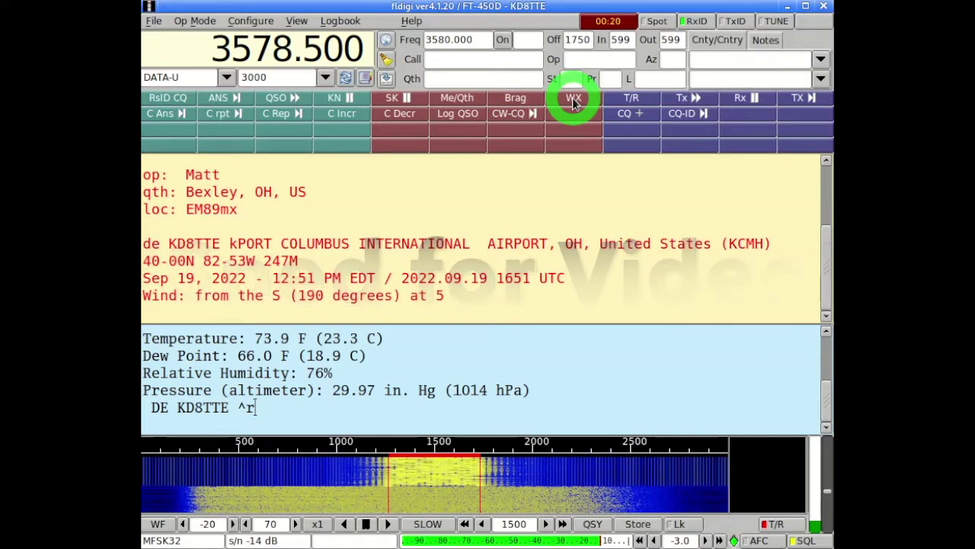
Switch the operating mode to WWV and tune the rig to 15000.000 kHz in AM
click(194, 21)
click(221, 54)
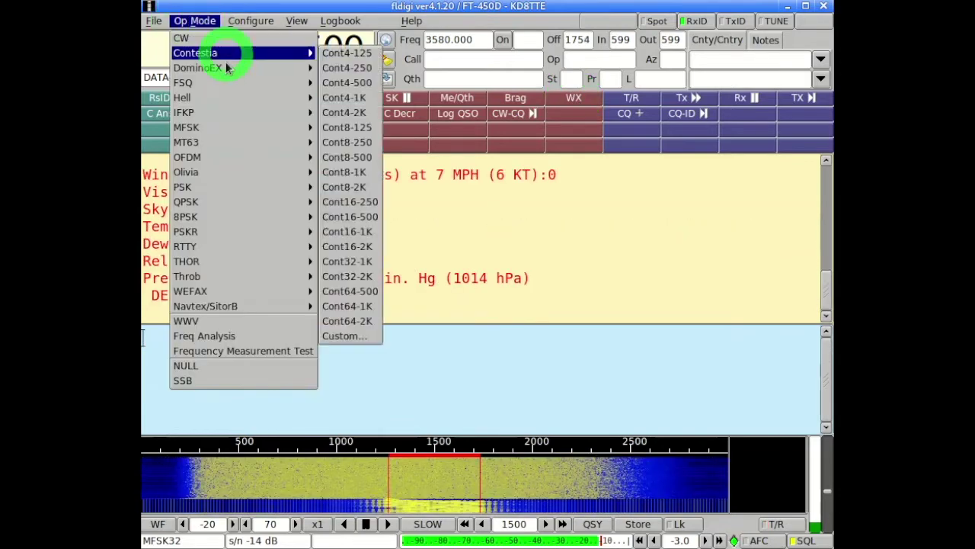
click(218, 324)
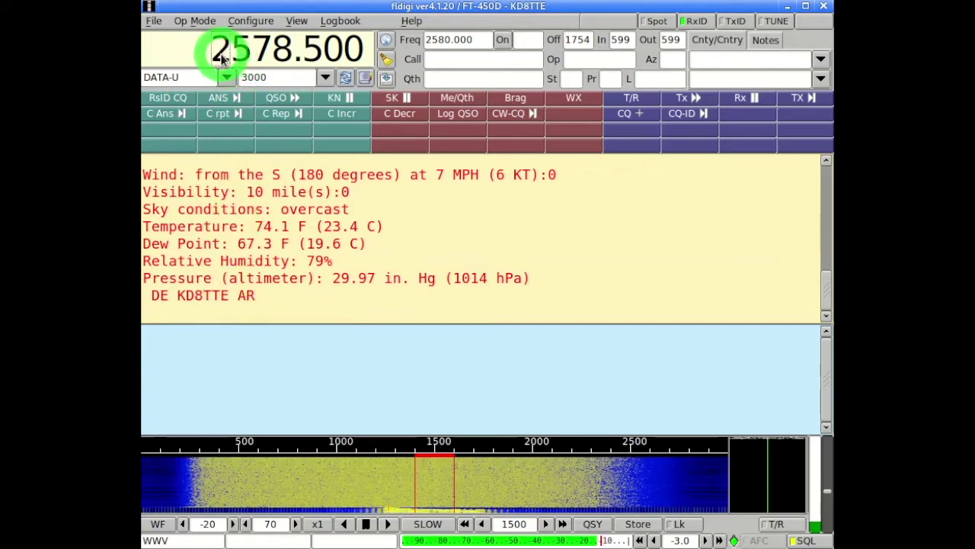
text(15000)
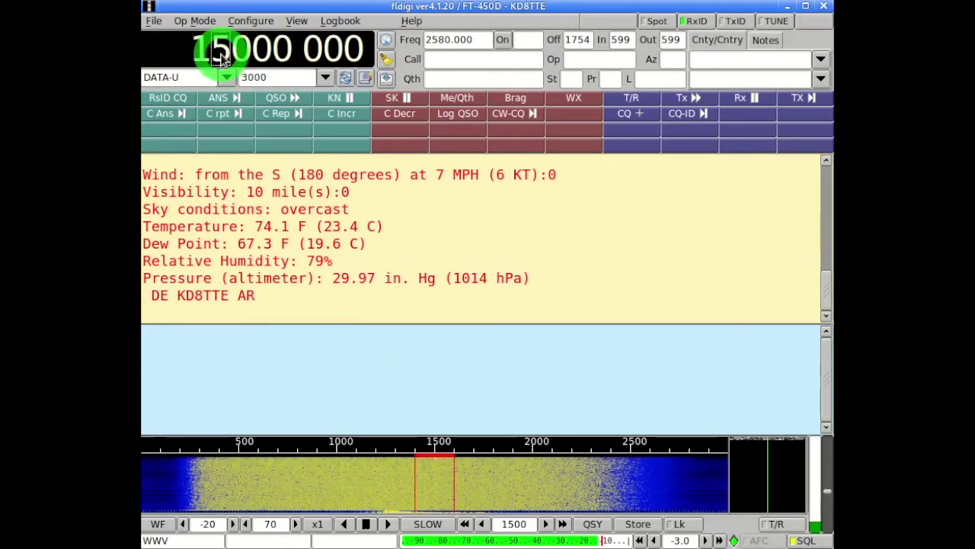
key(Return)
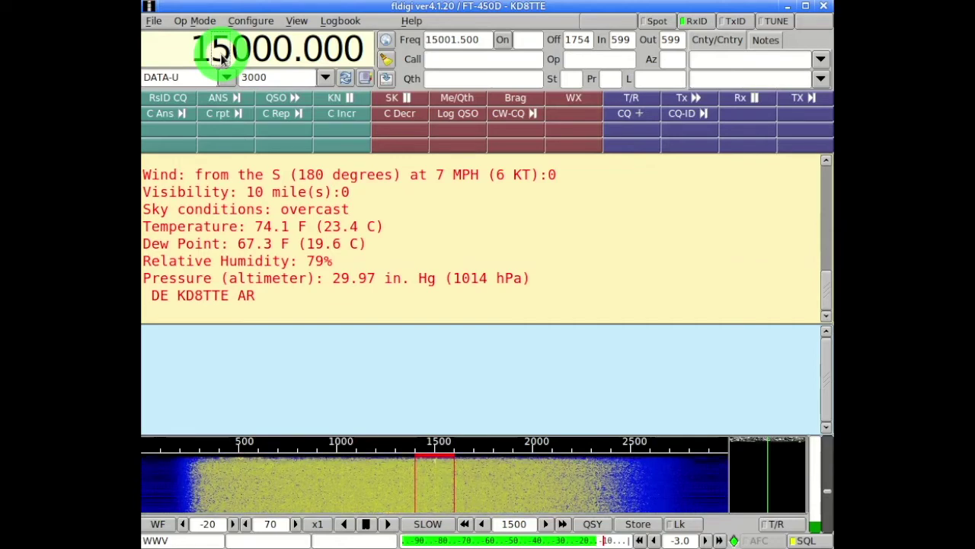
click(227, 78)
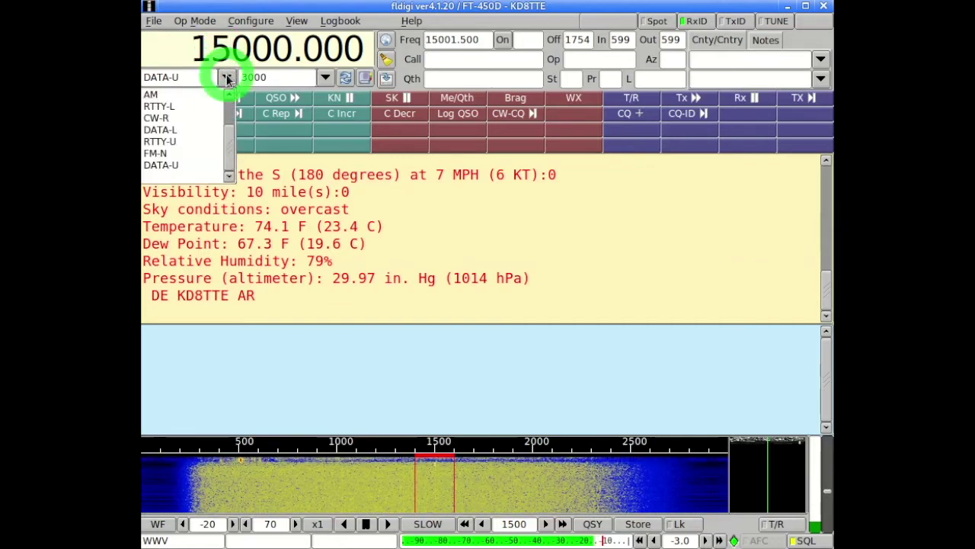
click(185, 96)
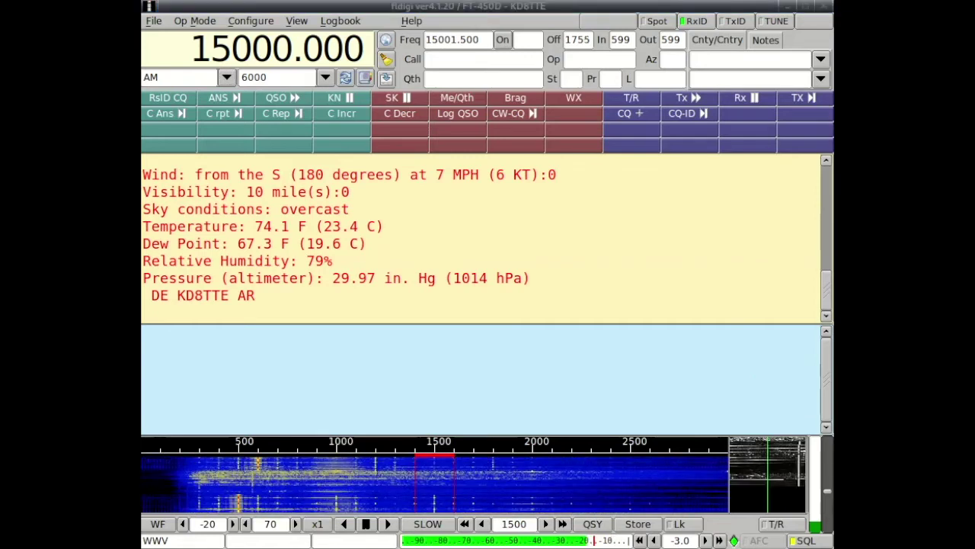
Switch the operating mode to WEFAX576 and receive a weather fax chart on 12748.100 kHz in DATA-U
click(197, 21)
mouse_move(272, 317)
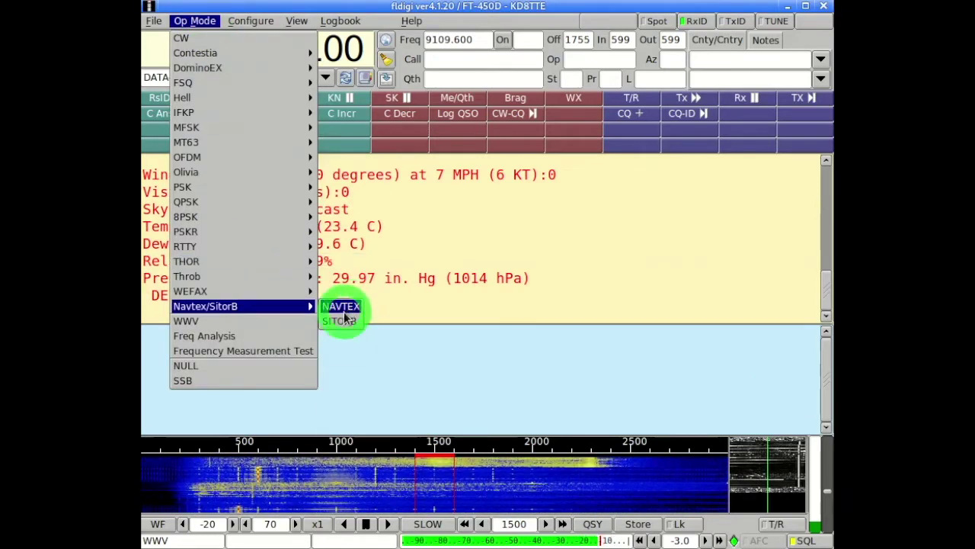
click(327, 290)
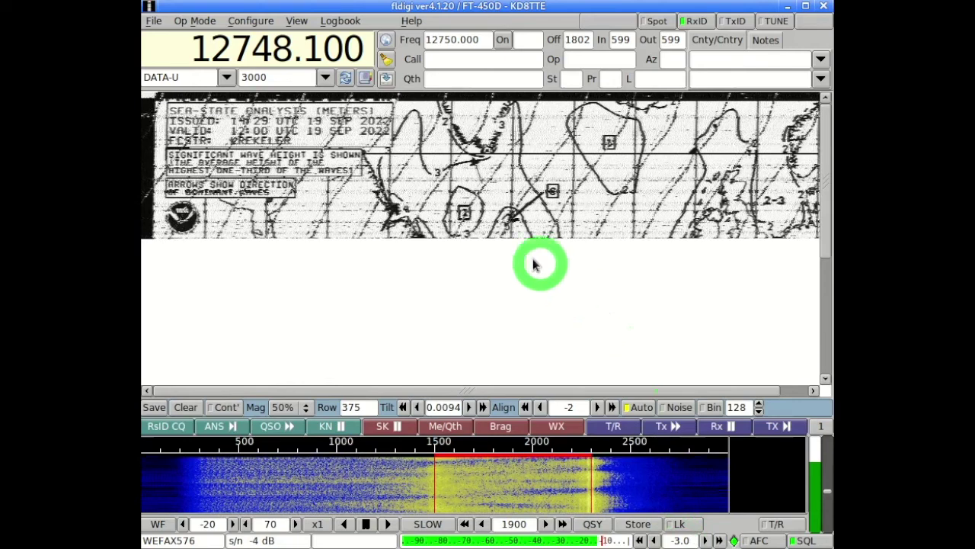
Look through the modes available for the rig without changing the DATA-U setting
click(227, 79)
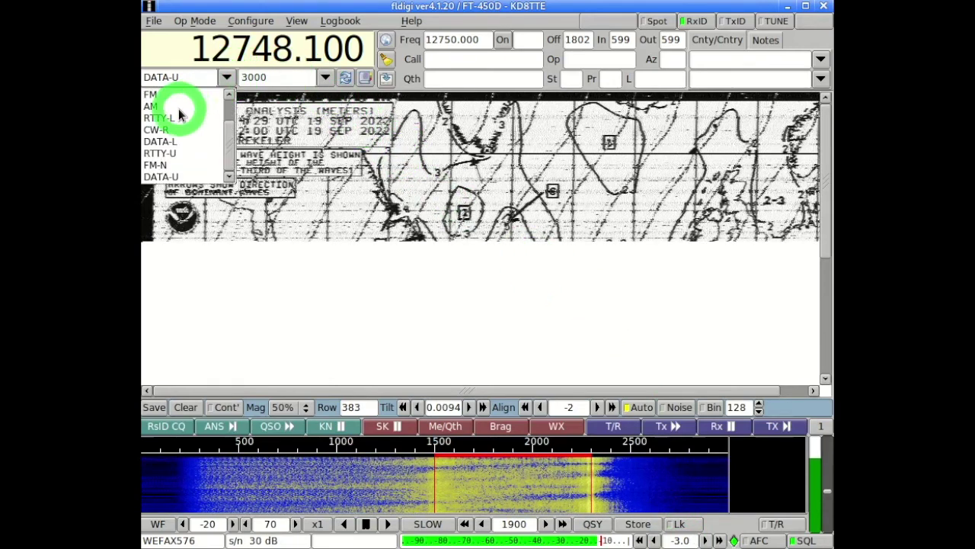
scroll(181, 115, up, 1)
scroll(181, 116, down, 1)
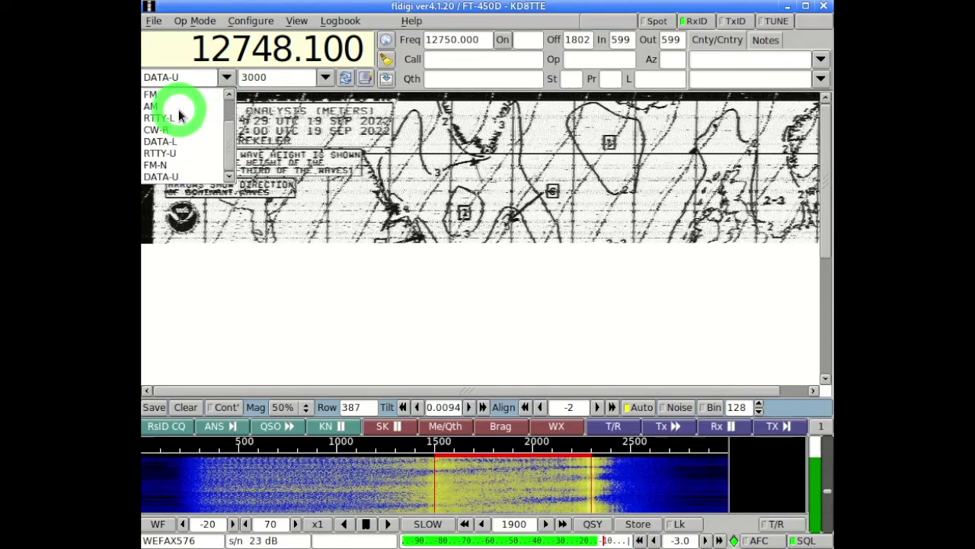
scroll(181, 116, up, 1)
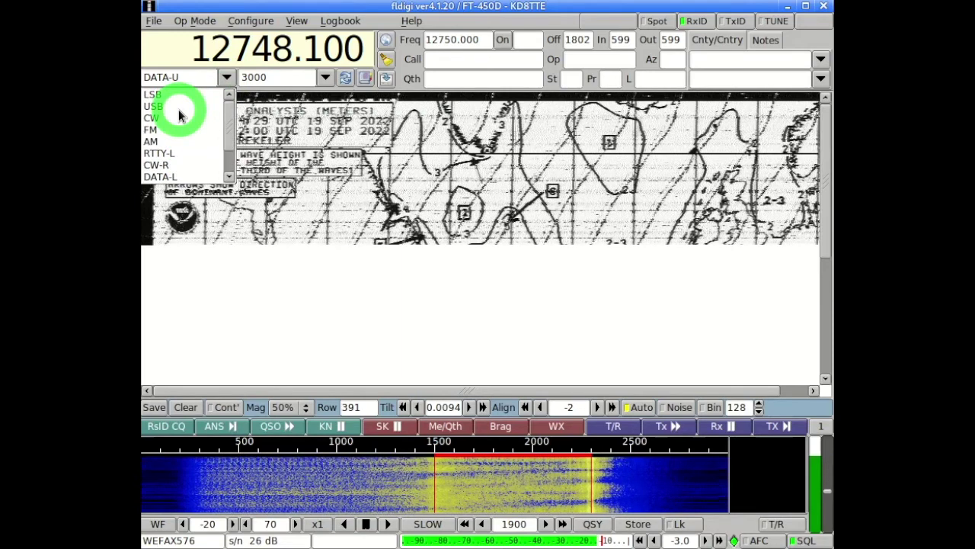
scroll(181, 116, down, 1)
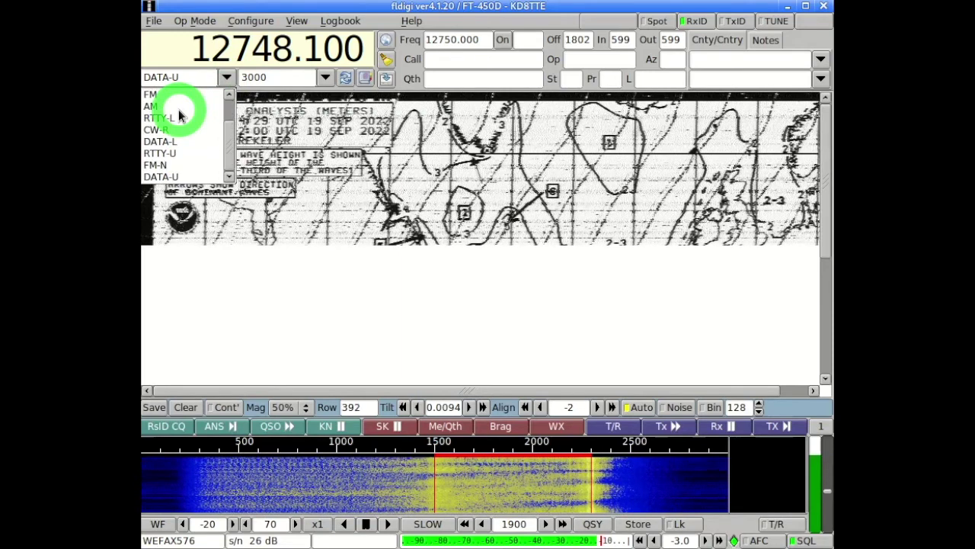
click(227, 77)
Try the rig's 2400 and 300 filter bandwidths on the fax signal, and set the bandwidth back to 3000
click(324, 77)
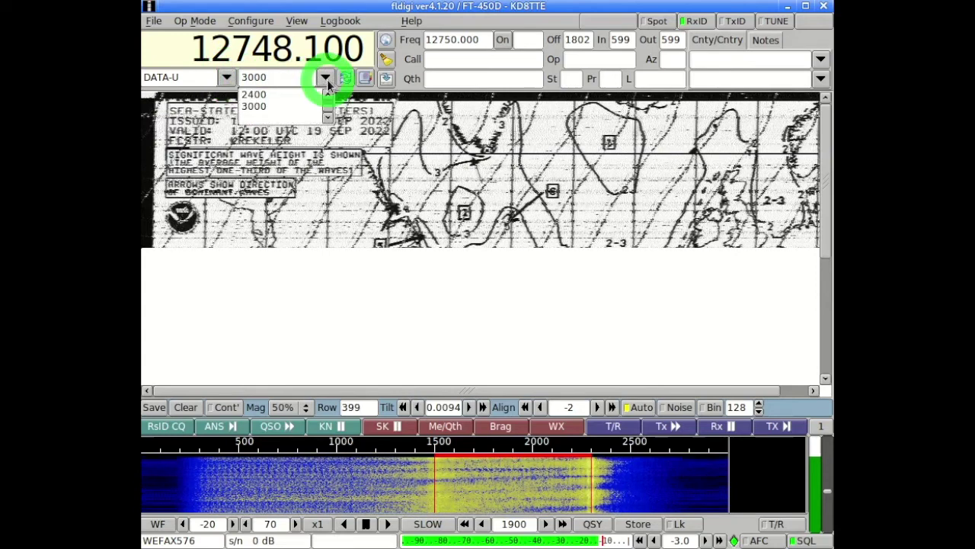
scroll(313, 103, up, 1)
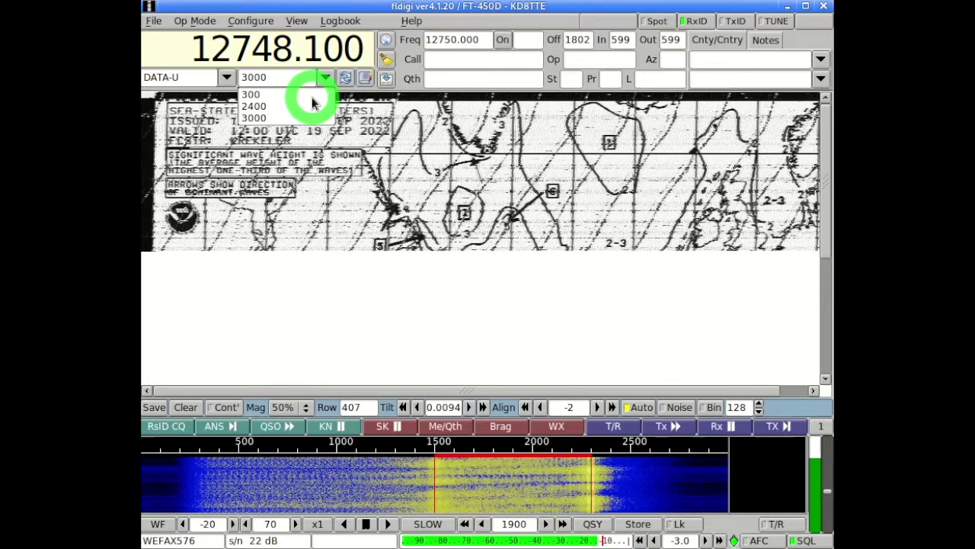
click(261, 84)
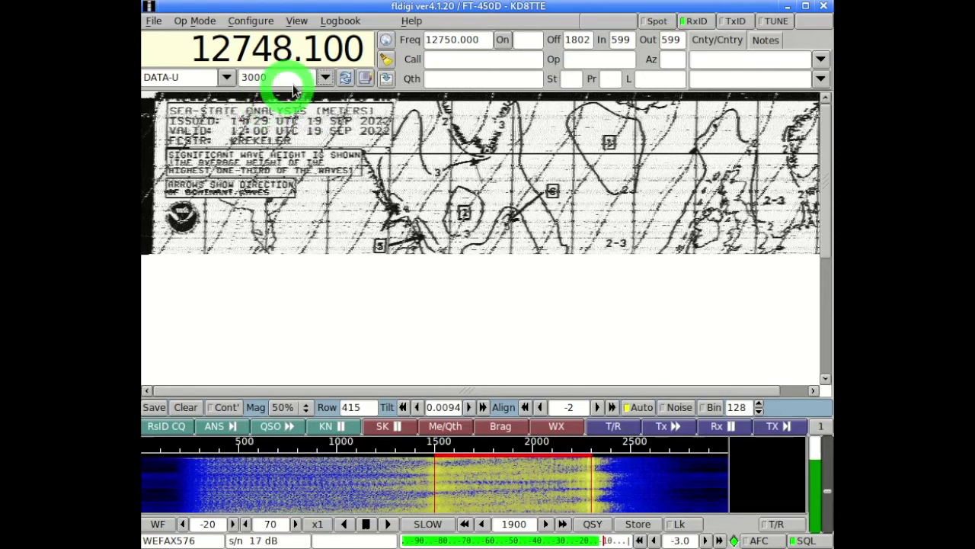
click(325, 78)
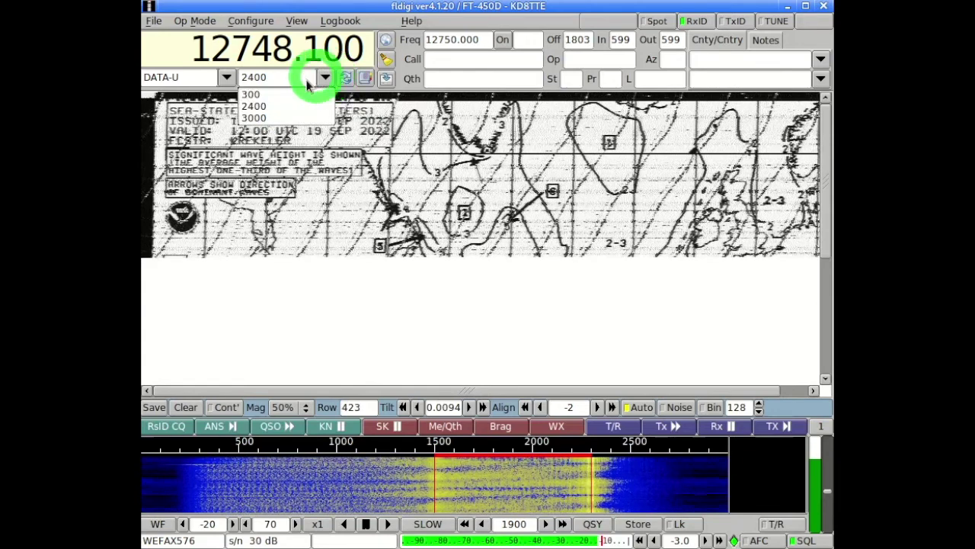
click(277, 96)
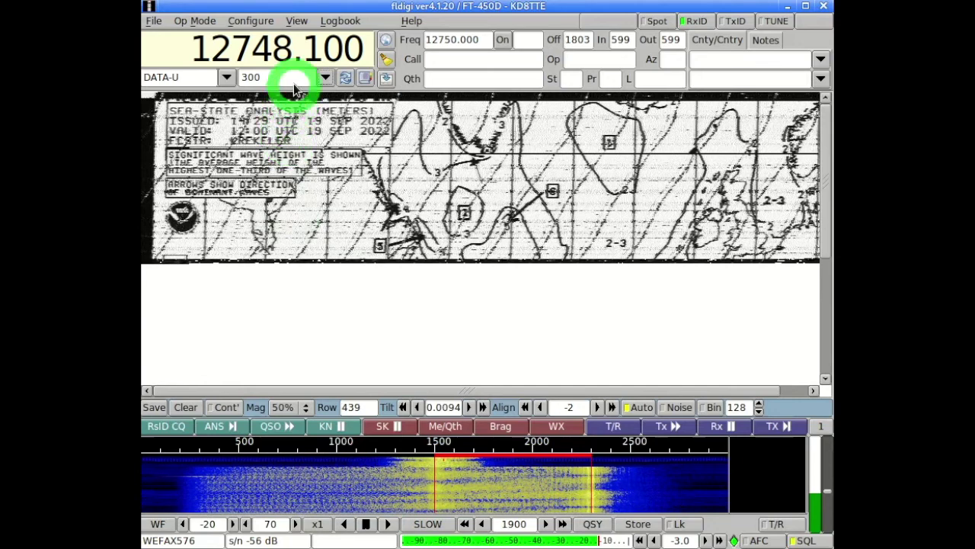
click(326, 77)
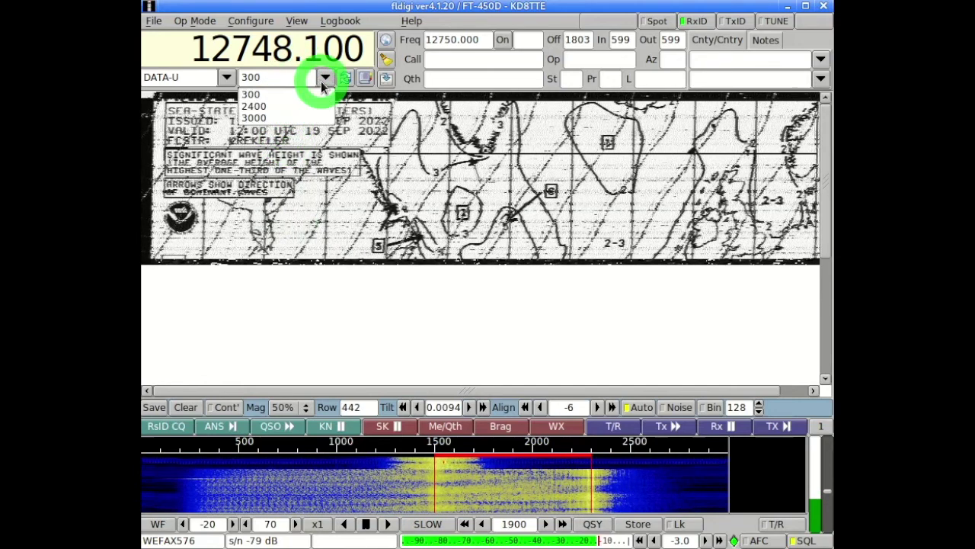
click(279, 118)
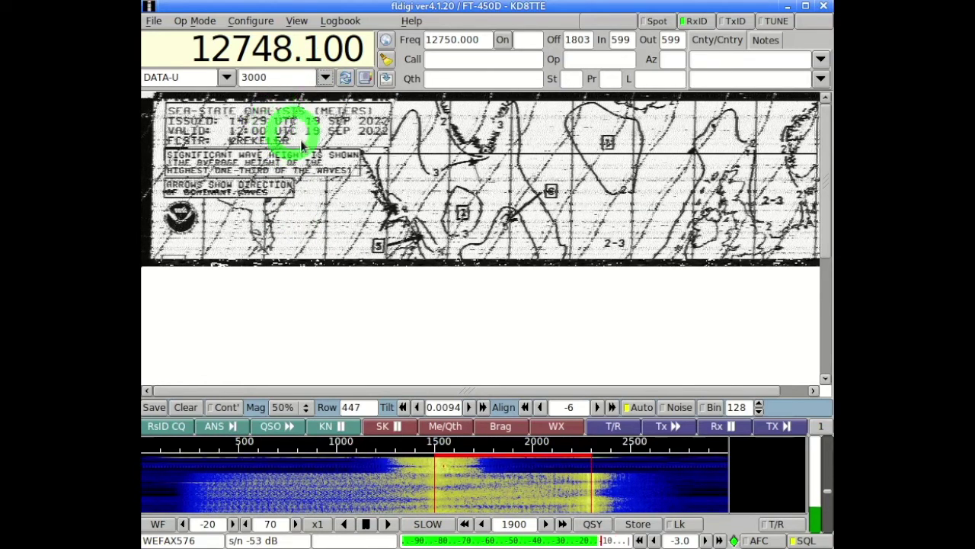